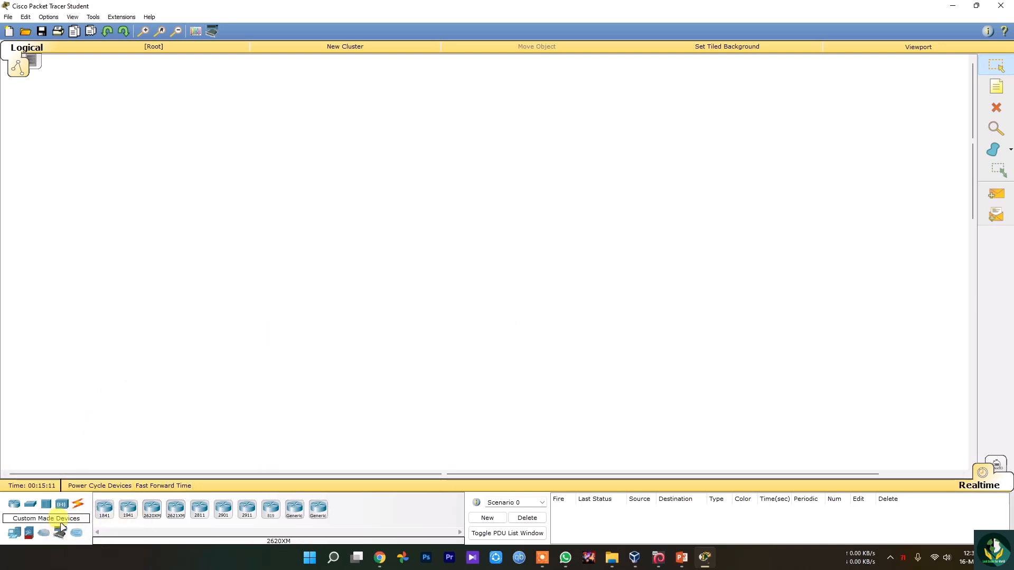
Place an 1841 router in the middle of the workspace and a Laptop-PT to its lower left.
drag(105, 510, 461, 226)
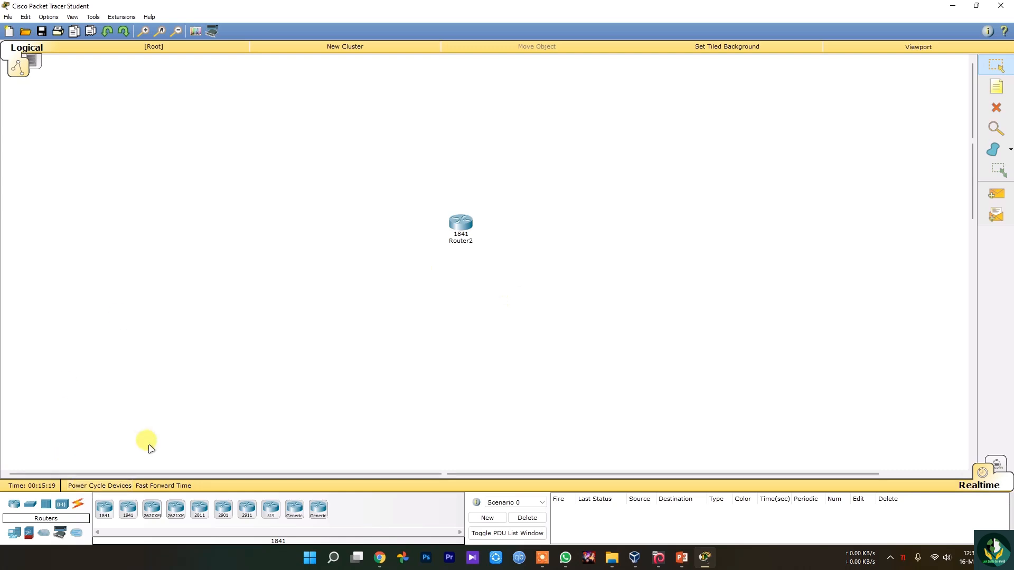
click(13, 532)
click(128, 508)
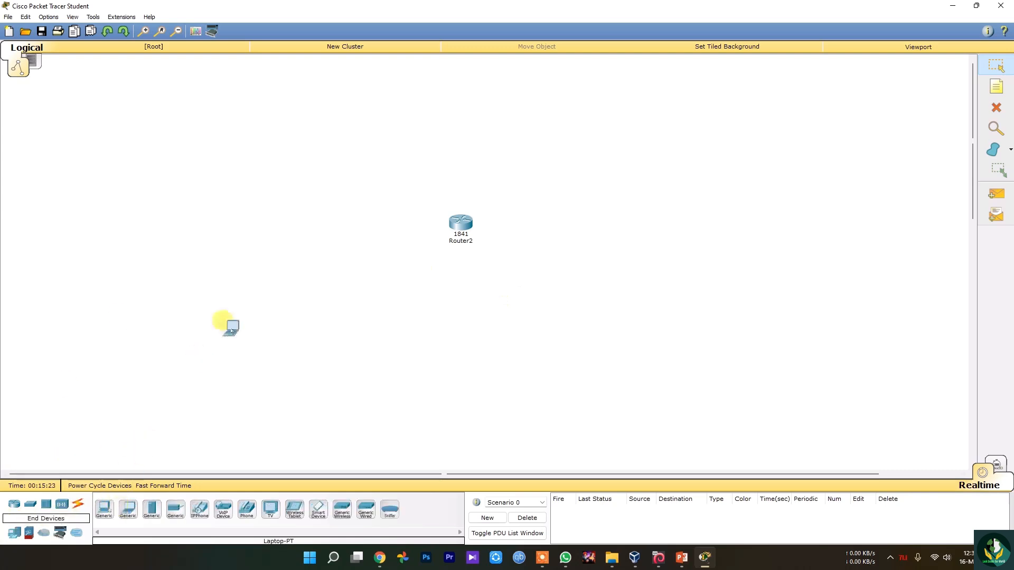
click(286, 297)
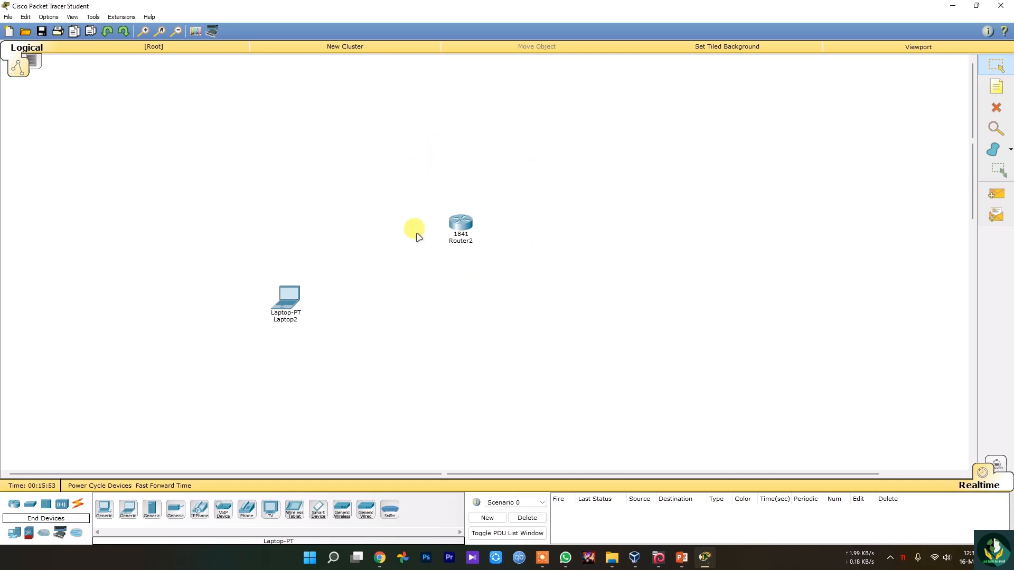
Open the 1841 router's configuration and examine its static routing and VLAN database settings.
click(461, 224)
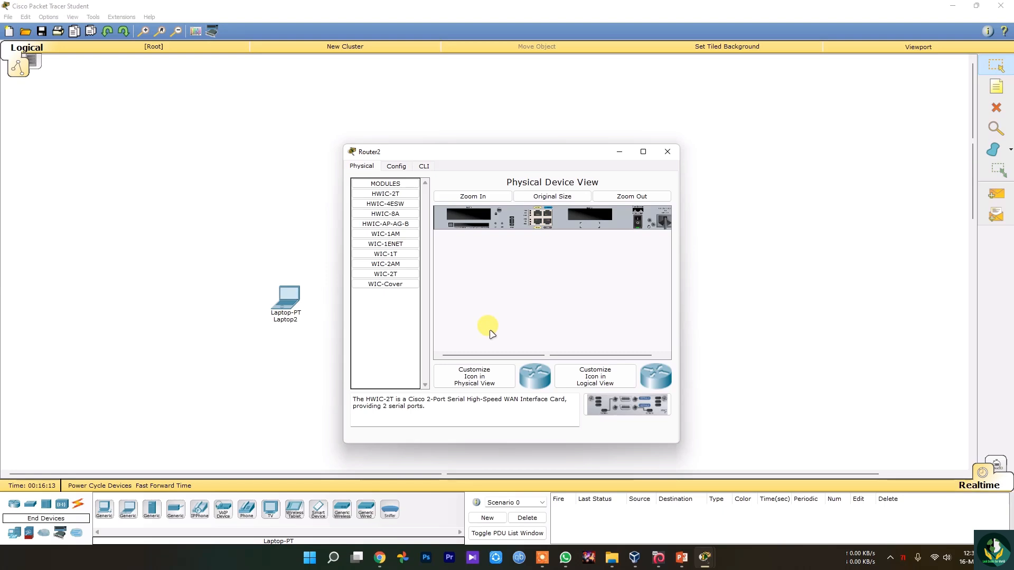
click(396, 165)
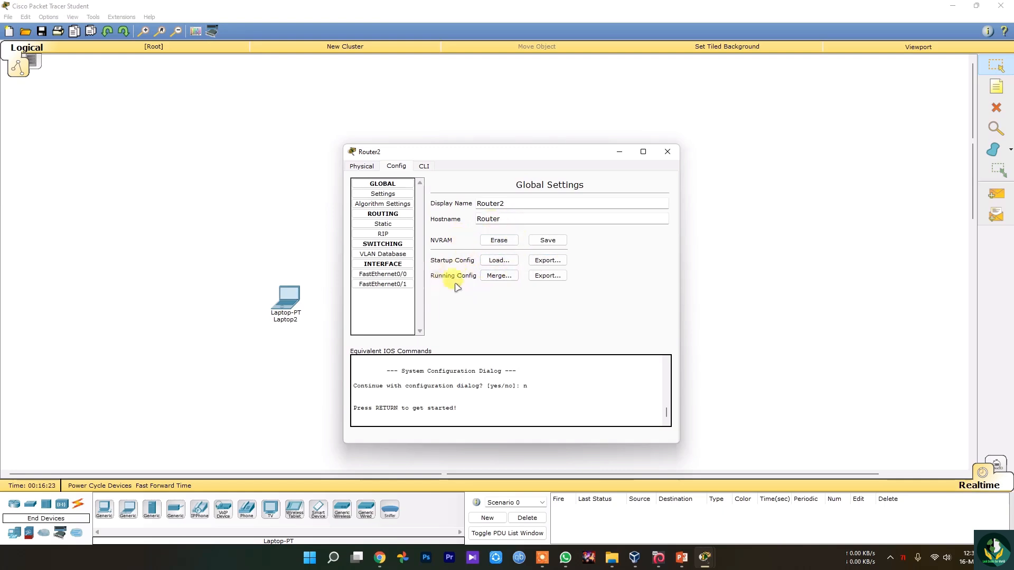
click(386, 225)
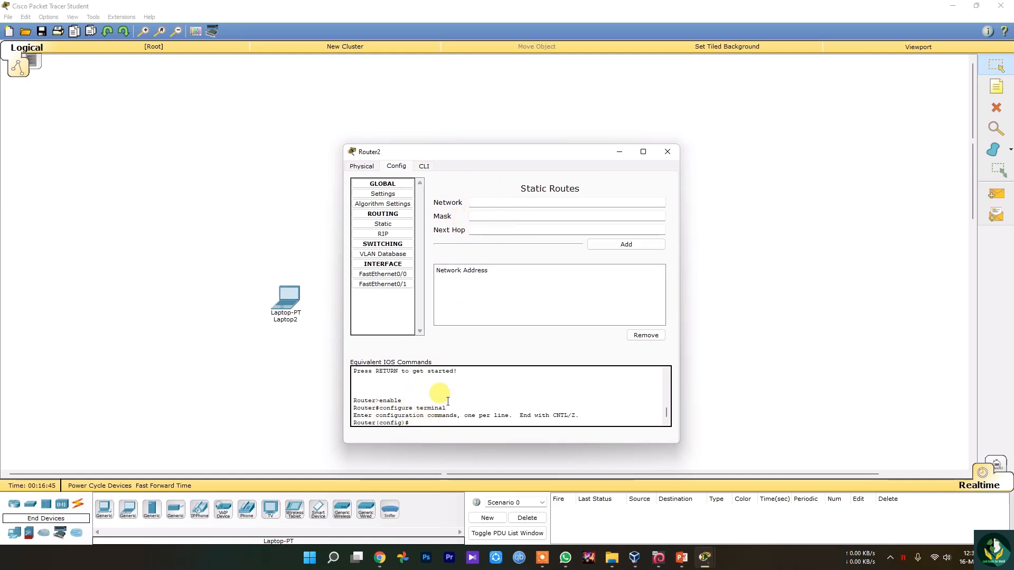
click(387, 255)
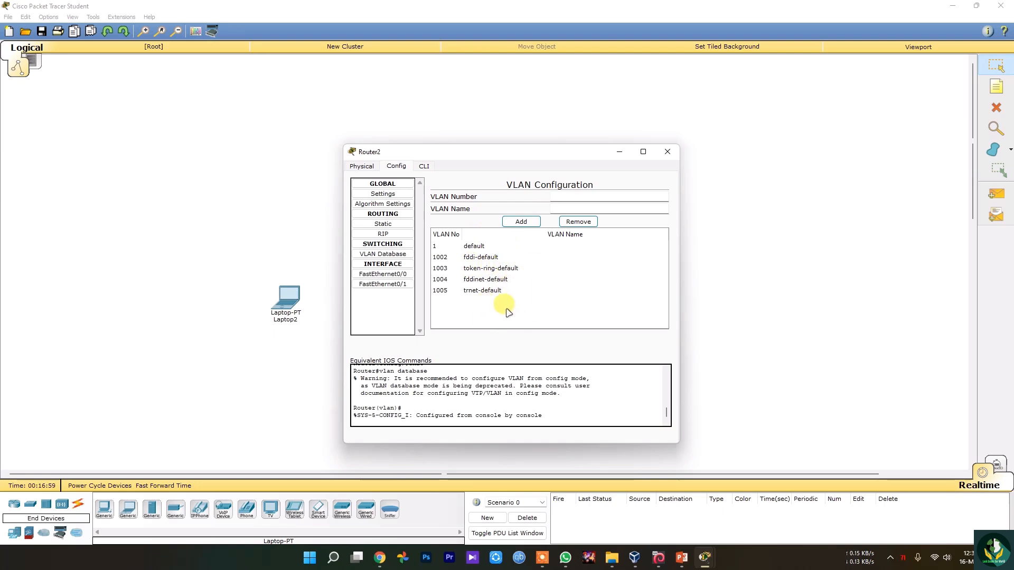
Inspect the router's FastEthernet0/0 and FastEthernet0/1 interface settings and view its IOS command line interface.
click(383, 274)
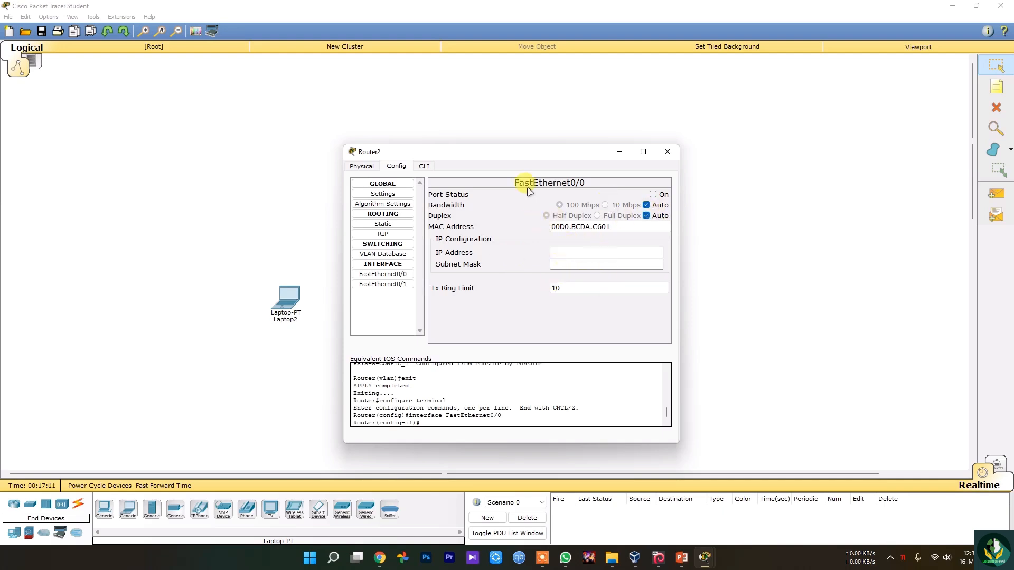
click(383, 284)
click(383, 274)
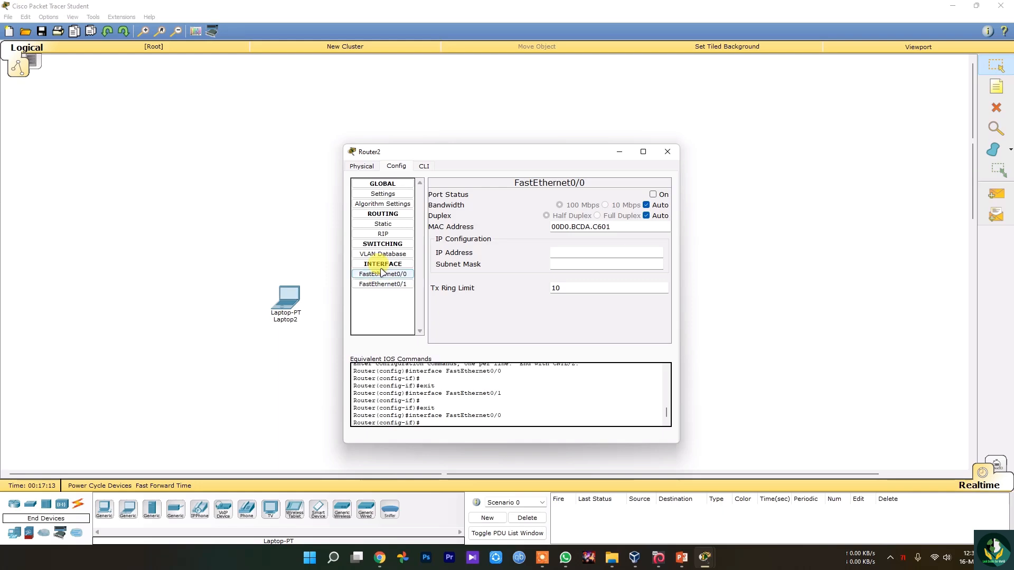
click(389, 285)
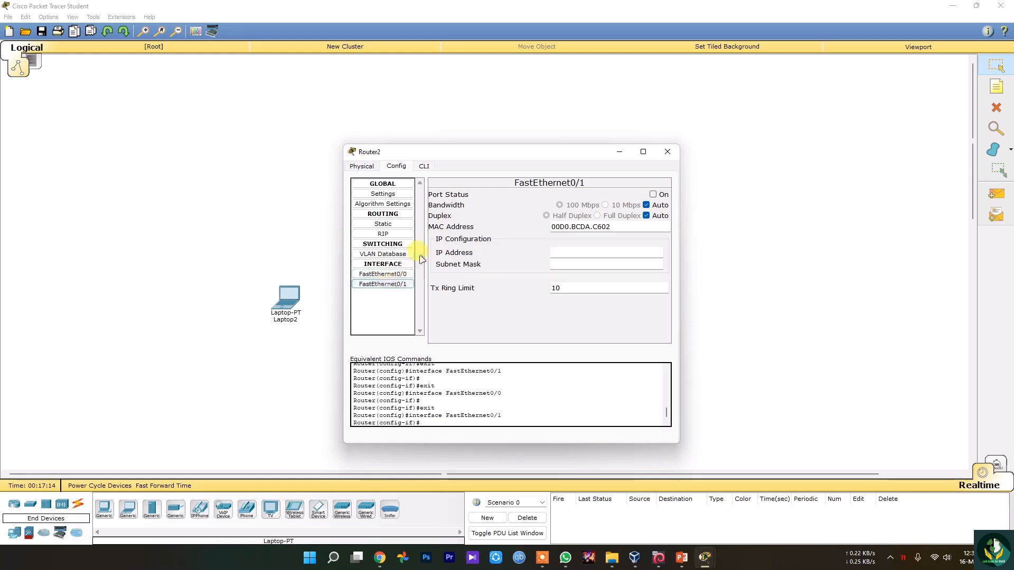
click(424, 166)
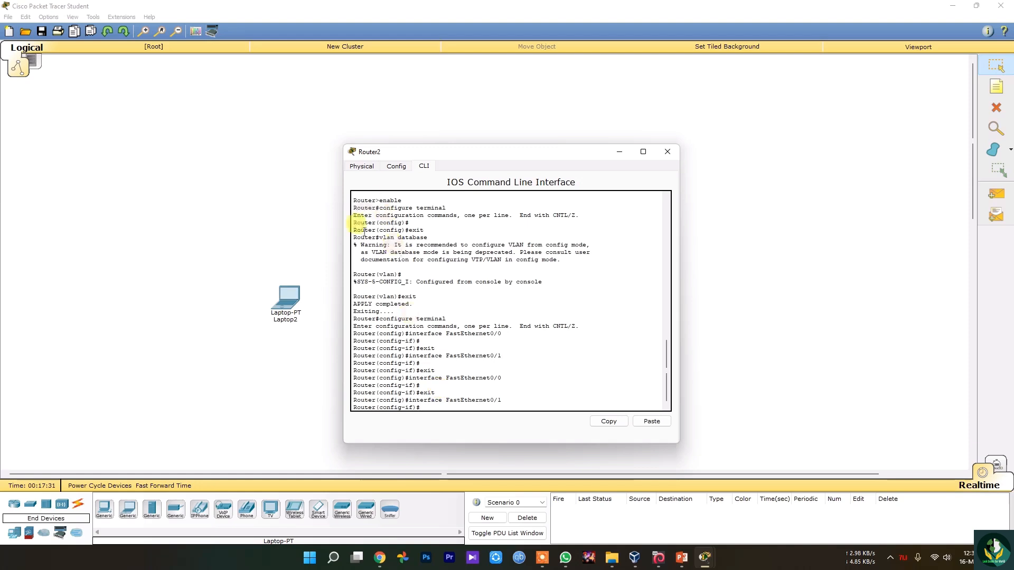
Read the descriptions of the router's HWIC-4ESW and HWIC-AP-AG-B hardware modules.
click(362, 167)
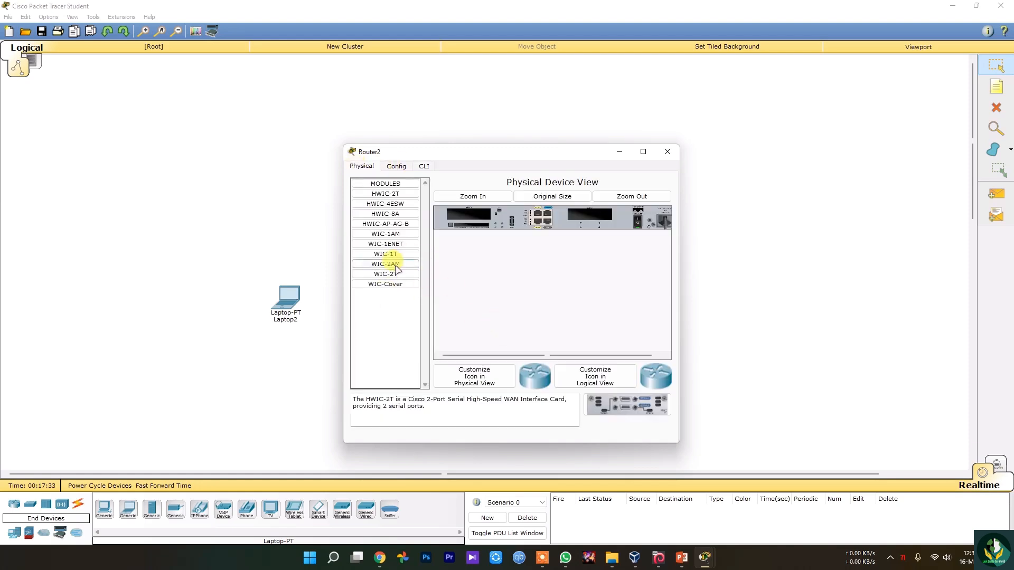
click(395, 205)
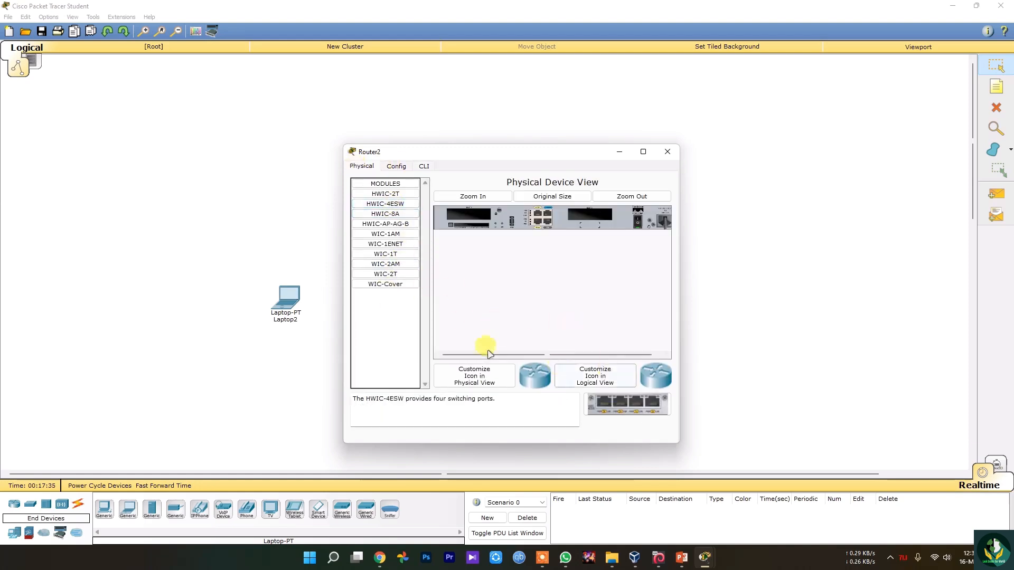
click(392, 225)
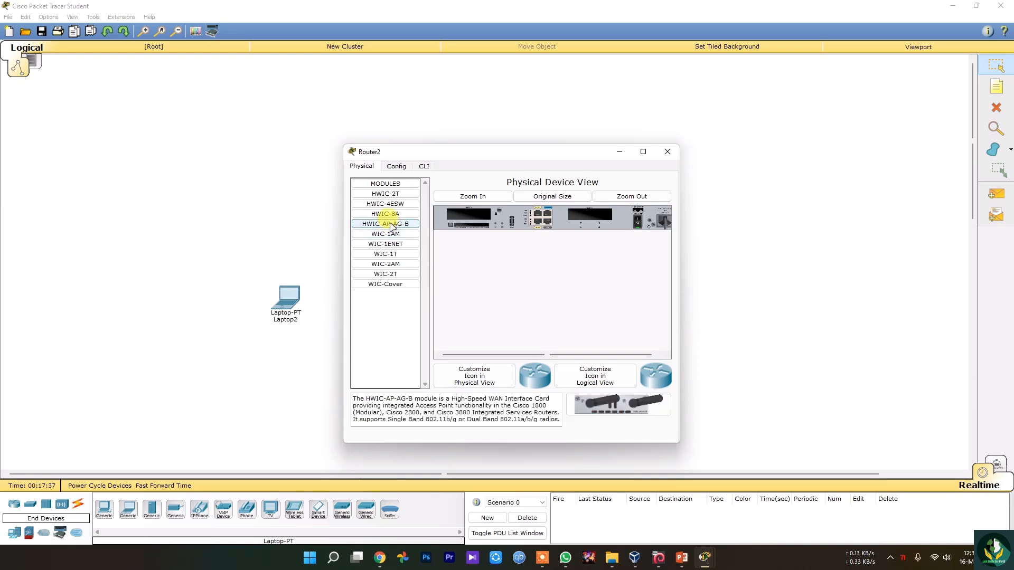
click(890, 558)
click(892, 528)
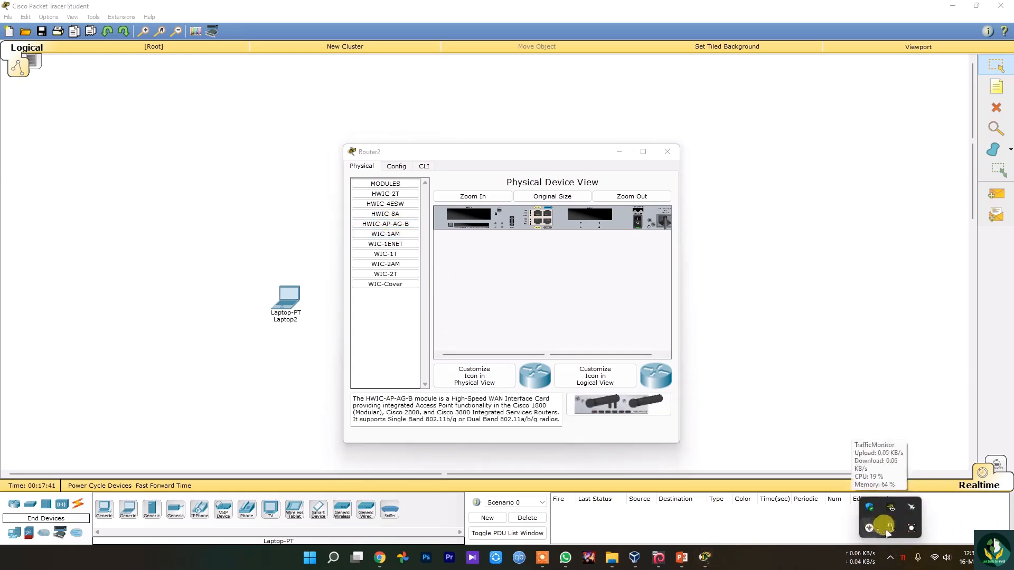
click(669, 544)
click(669, 544)
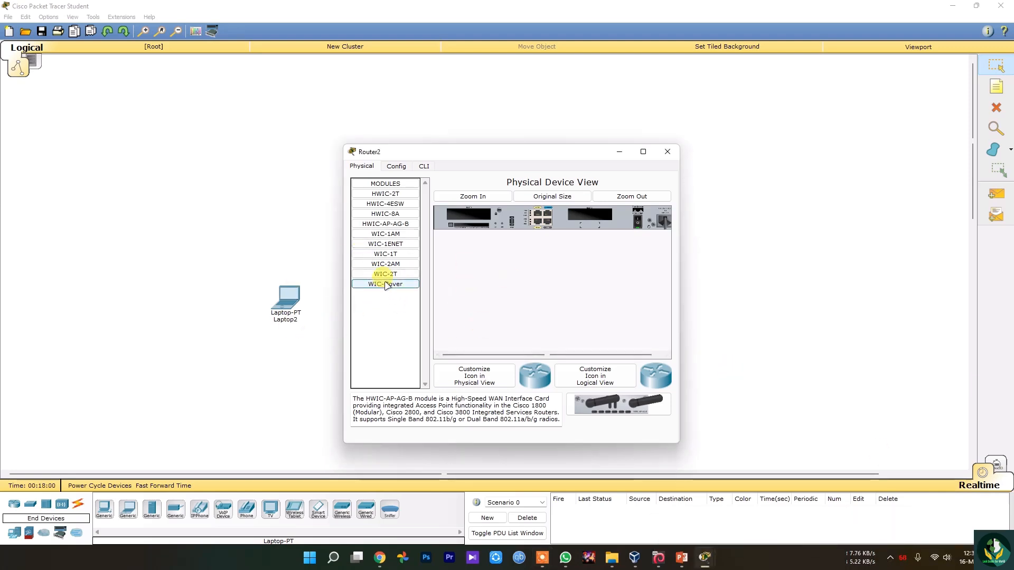
Review the WIC-2T, WIC-2AM, WIC-1T, WIC-1AM and HWIC-AP-AG-B module descriptions for the router.
click(388, 273)
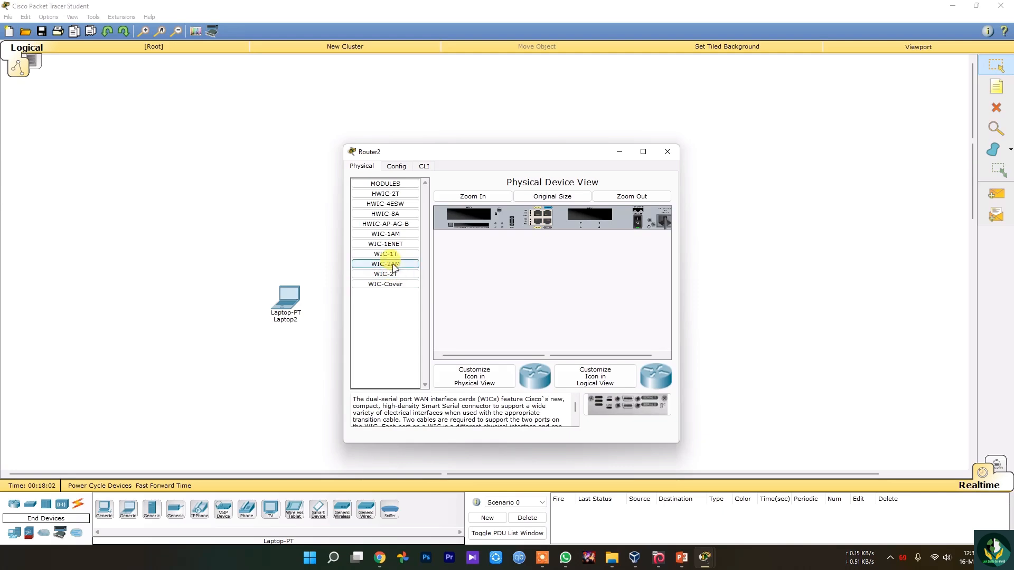
click(393, 262)
click(391, 254)
click(392, 234)
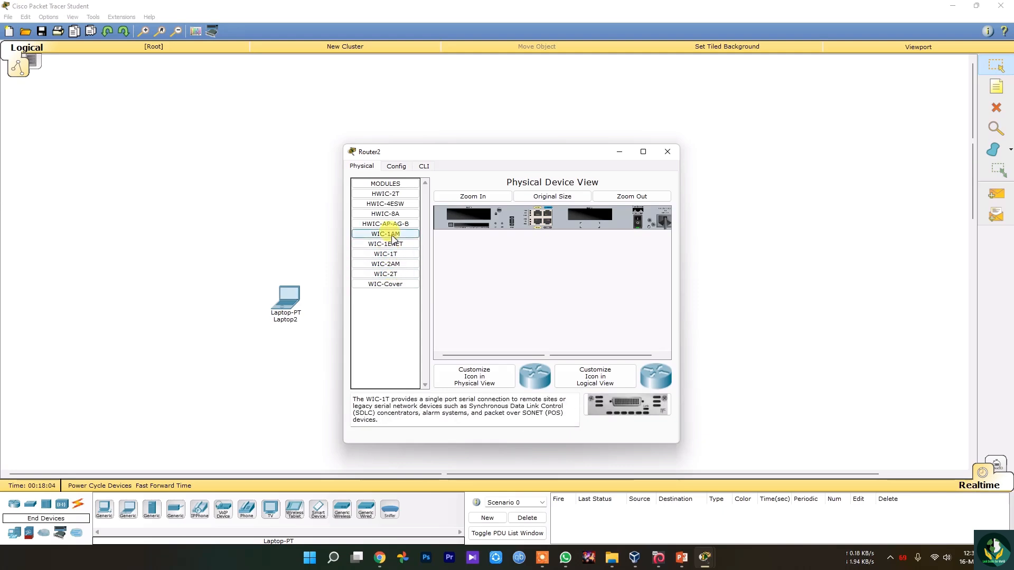
click(393, 235)
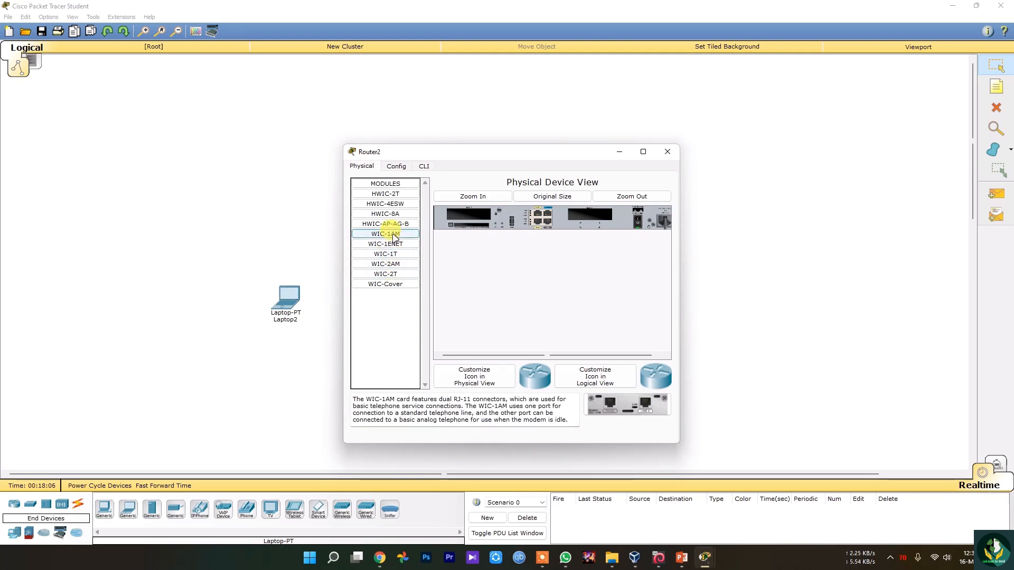
click(394, 224)
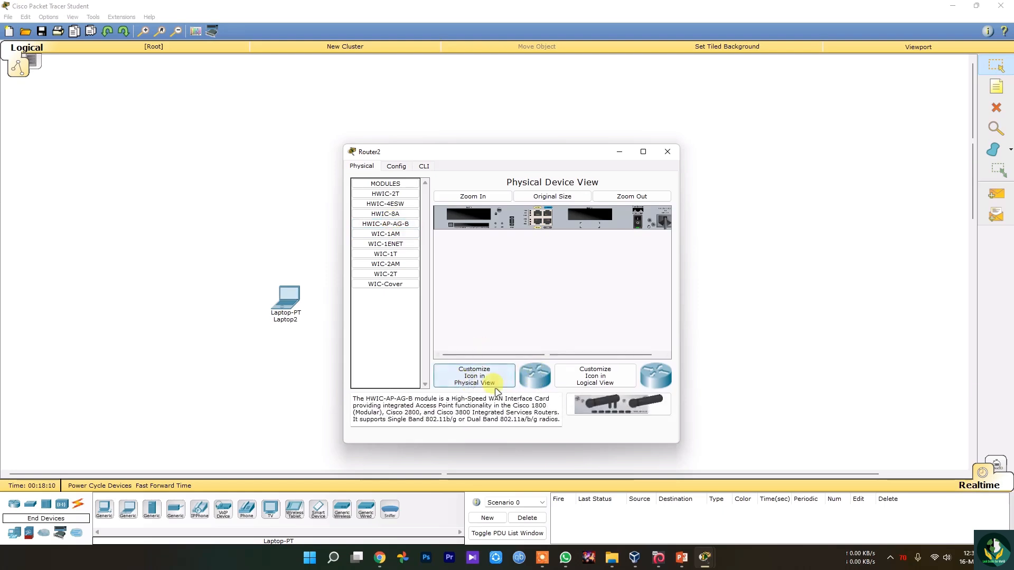
View the options for customizing the router's physical-view icon without changing it, and close the router's window.
click(483, 371)
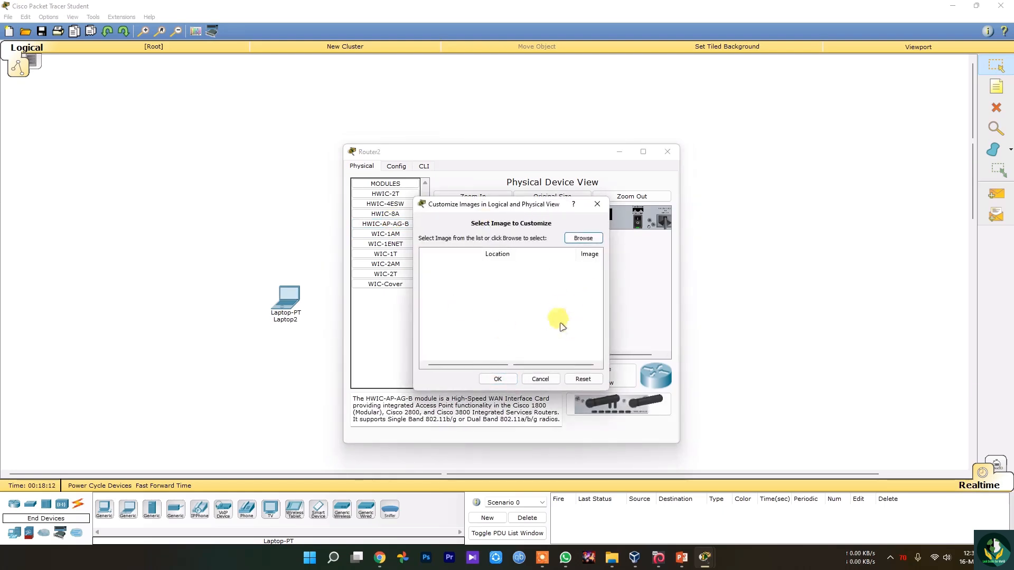
click(540, 379)
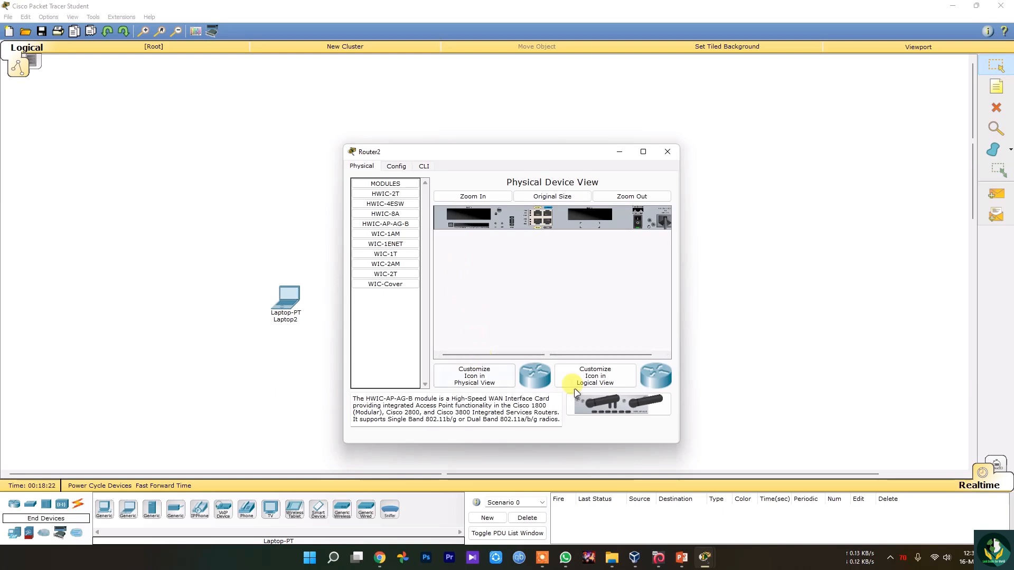
click(395, 167)
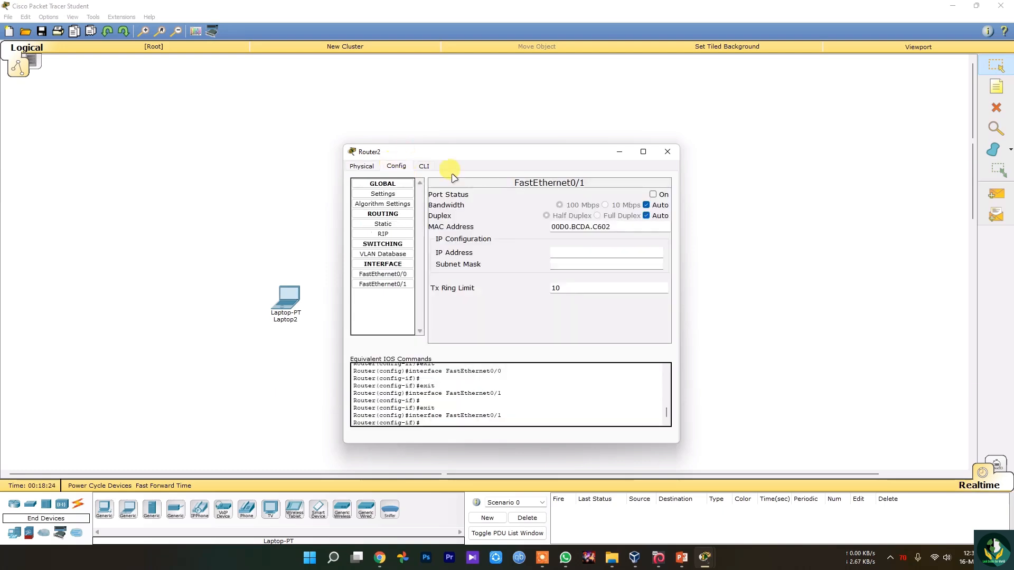
click(668, 152)
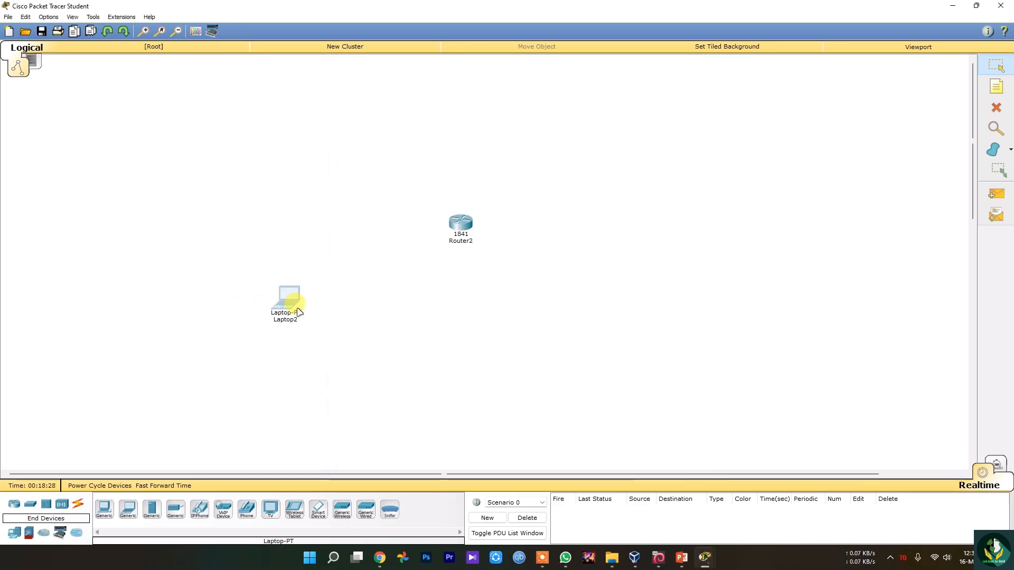
Examine the laptop's global, algorithm and FastEthernet0 settings, trying DHCP addressing and switching back to Static.
click(291, 311)
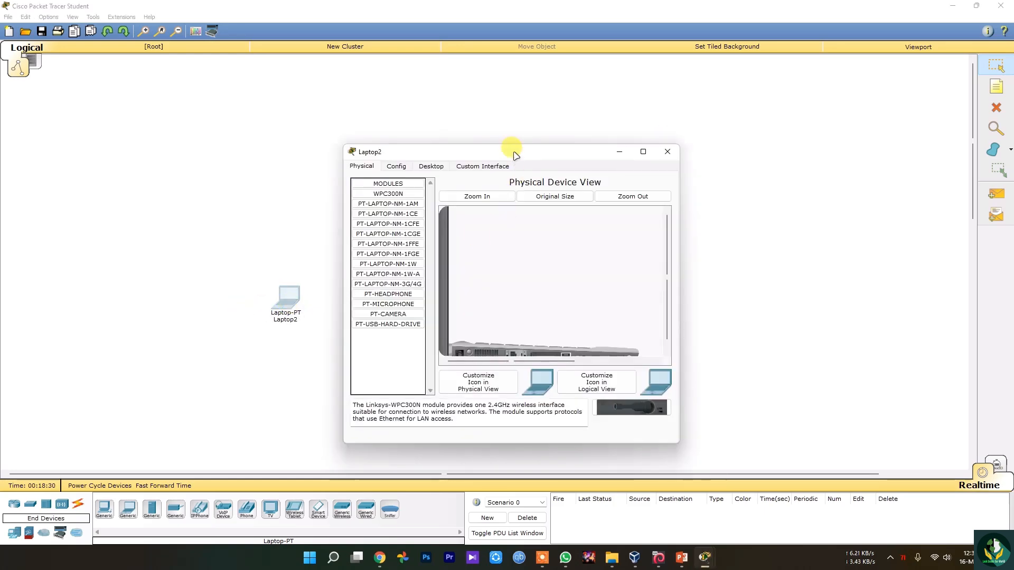
drag(514, 152, 531, 154)
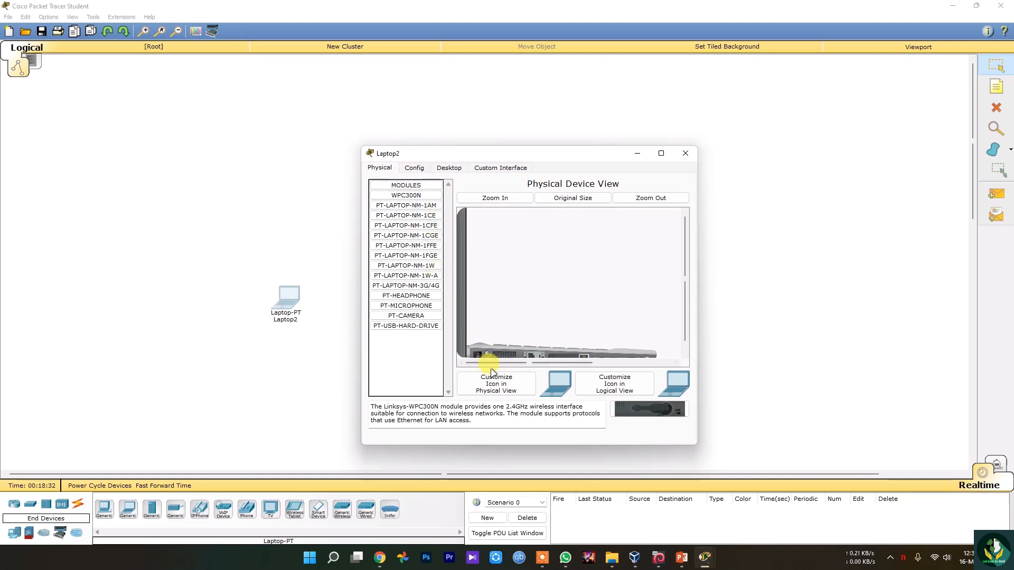
click(415, 168)
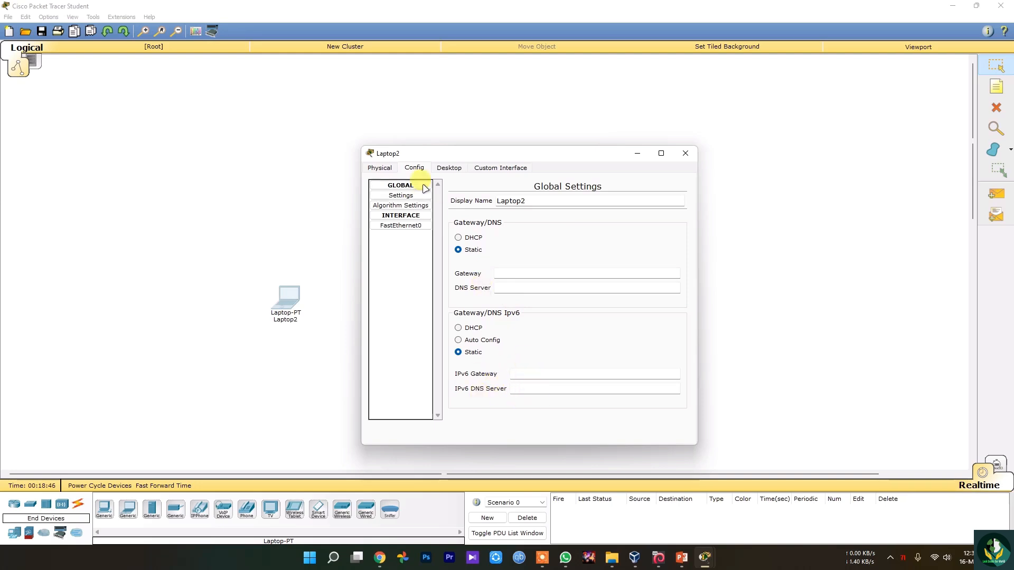
click(400, 206)
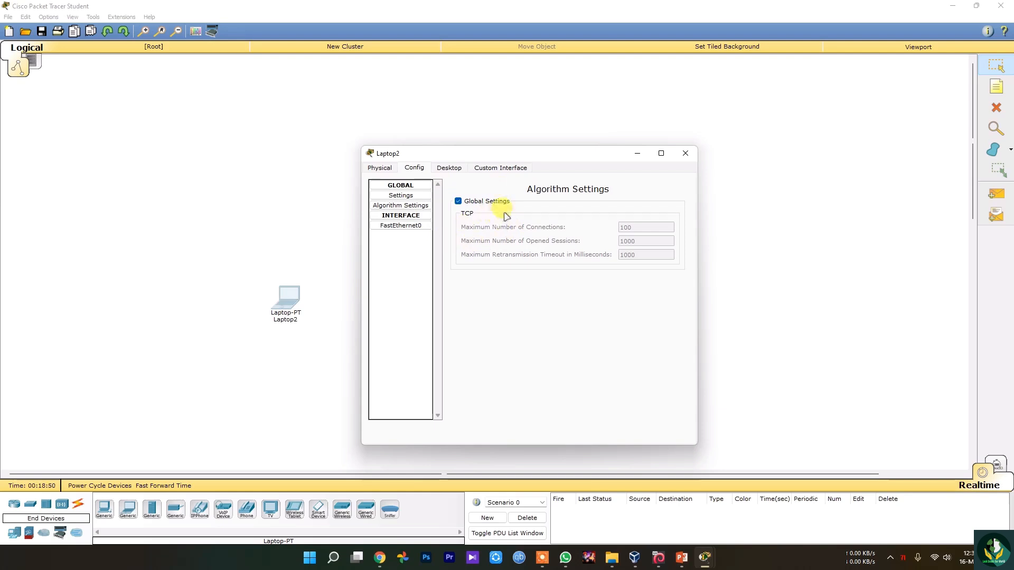
click(405, 226)
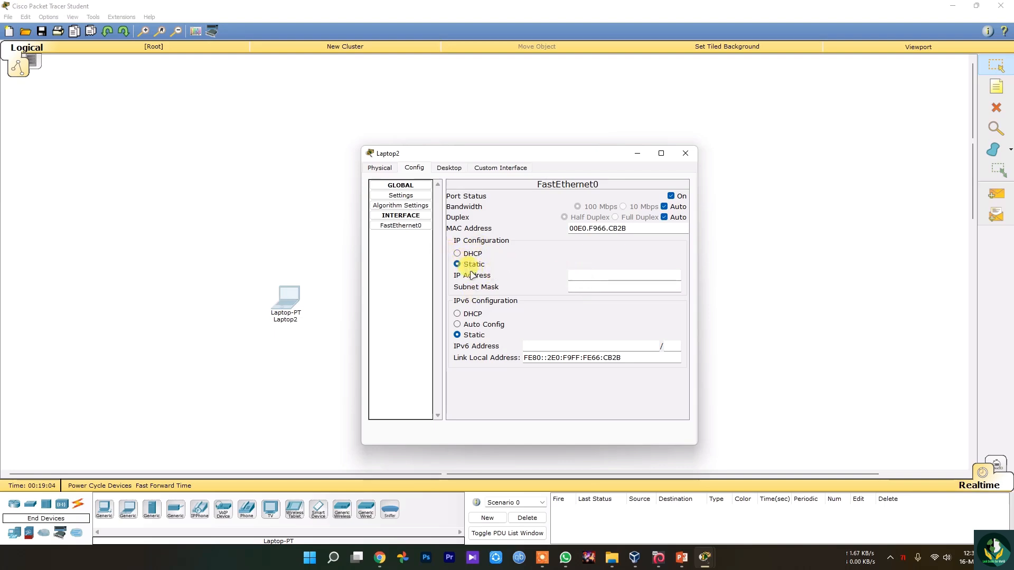
click(480, 256)
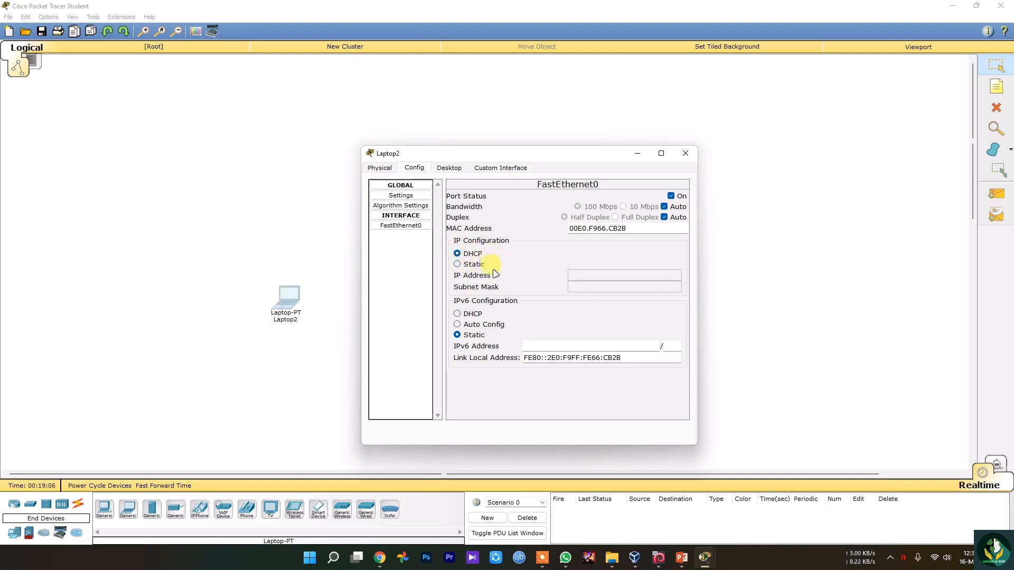
click(476, 264)
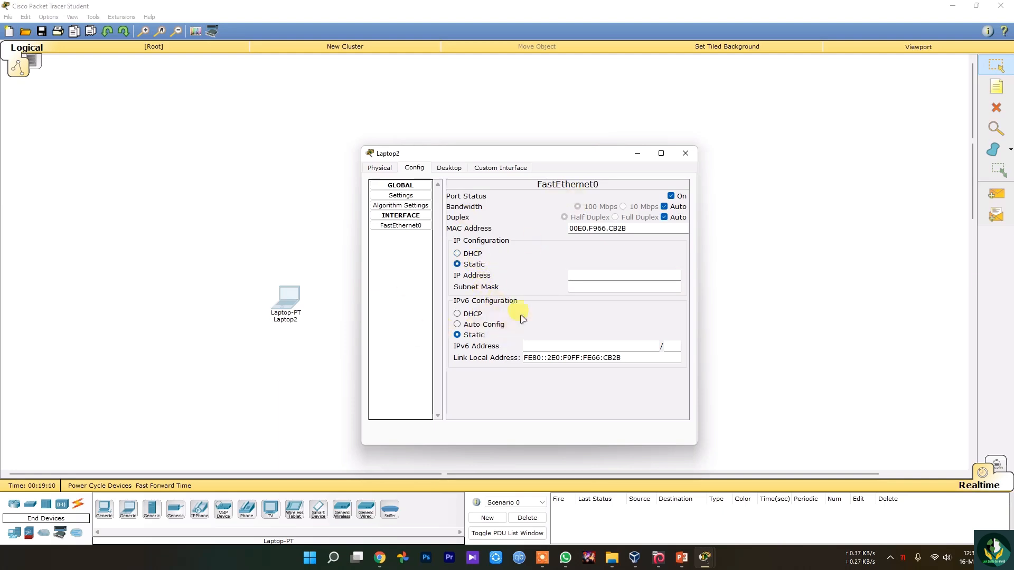
View the laptop's desktop IP Configuration settings and try opening its Dial-up application.
click(447, 168)
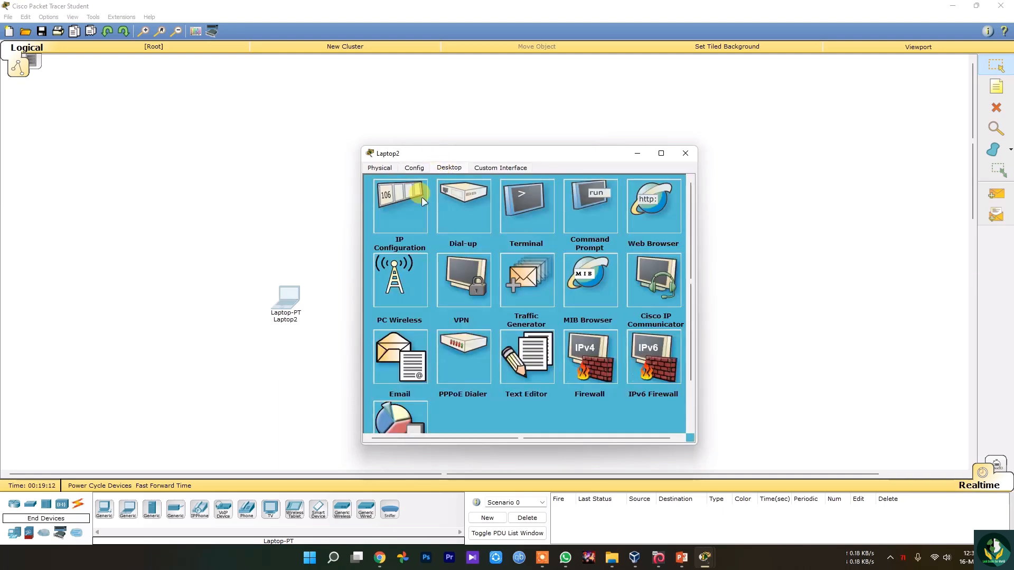
click(404, 216)
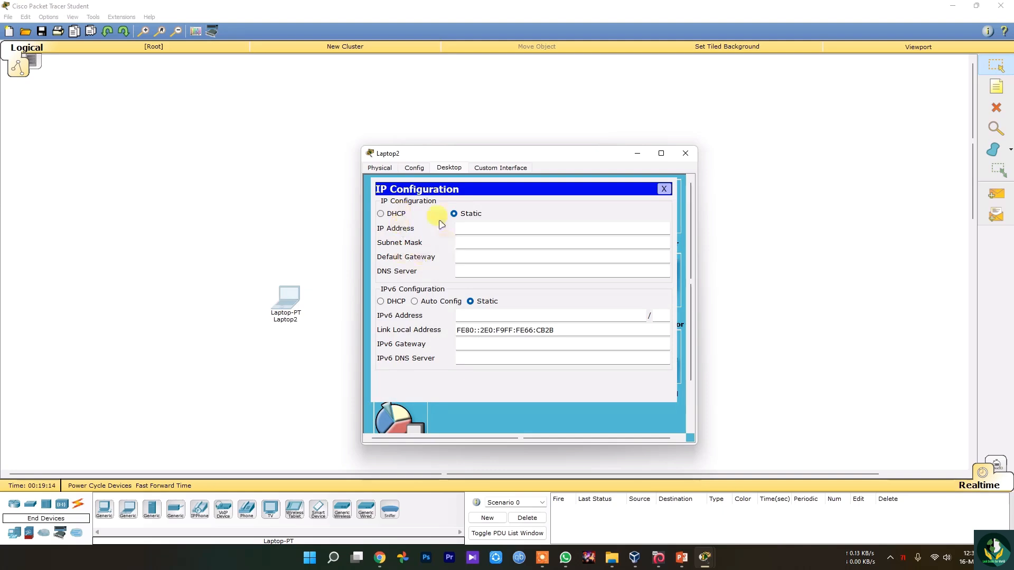
click(664, 189)
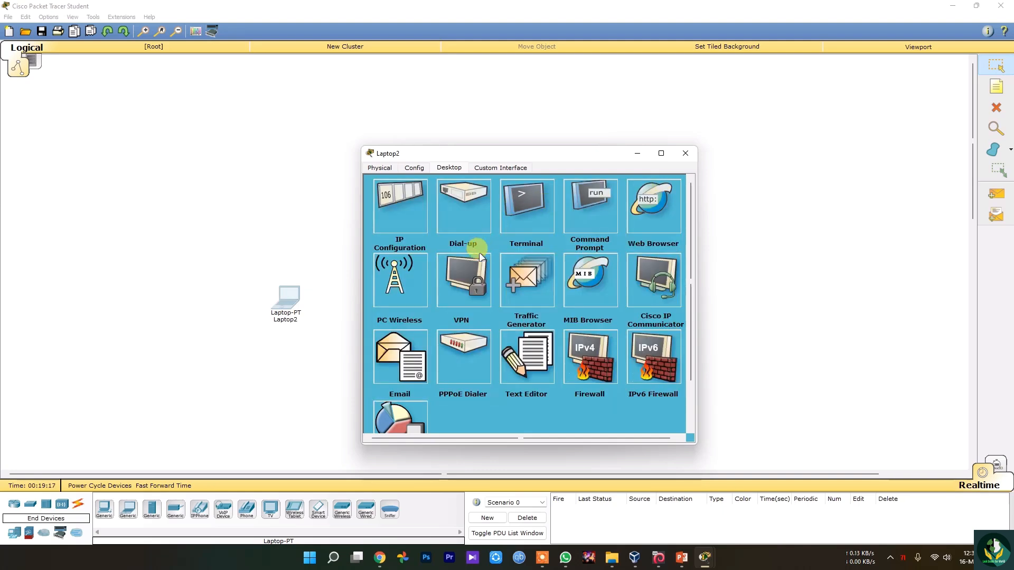
click(461, 208)
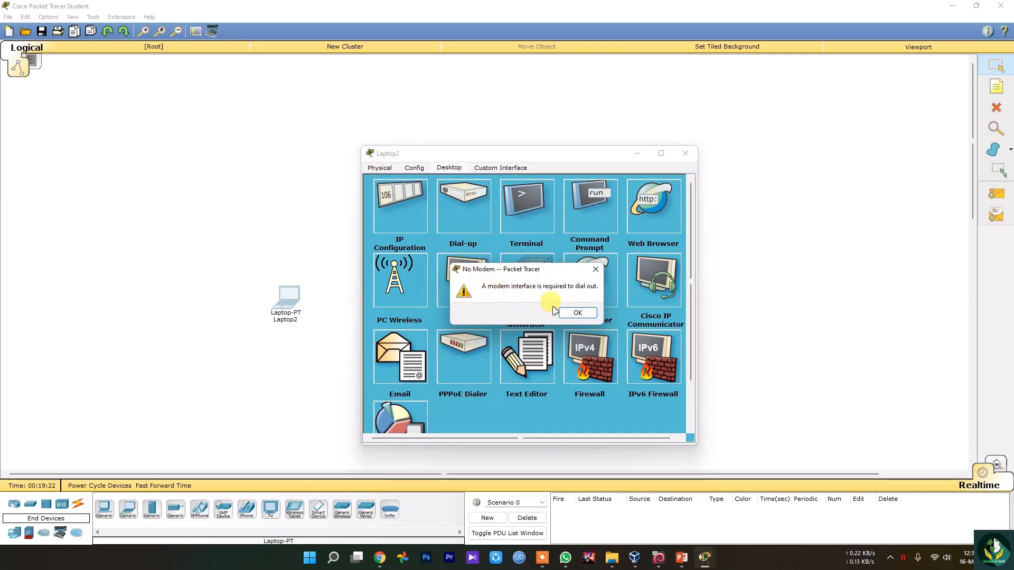
click(577, 313)
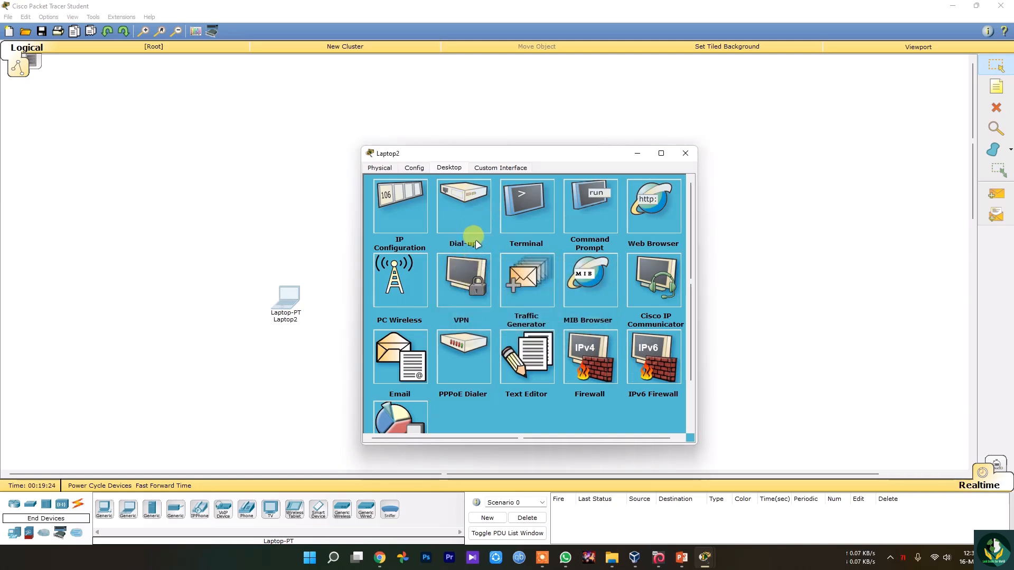
View the laptop's Web Browser application and try opening PC Wireless.
click(662, 215)
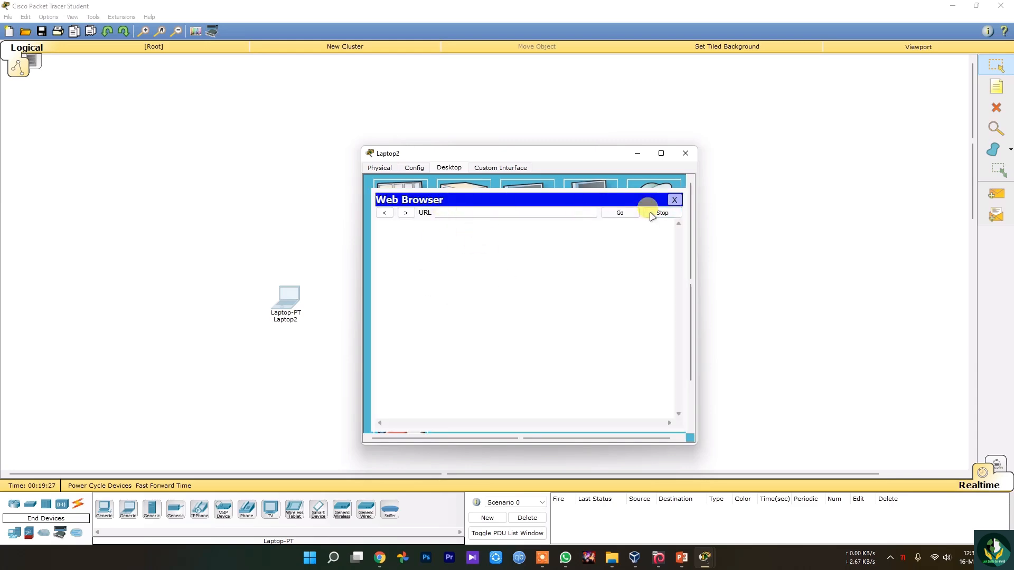
click(673, 199)
click(416, 298)
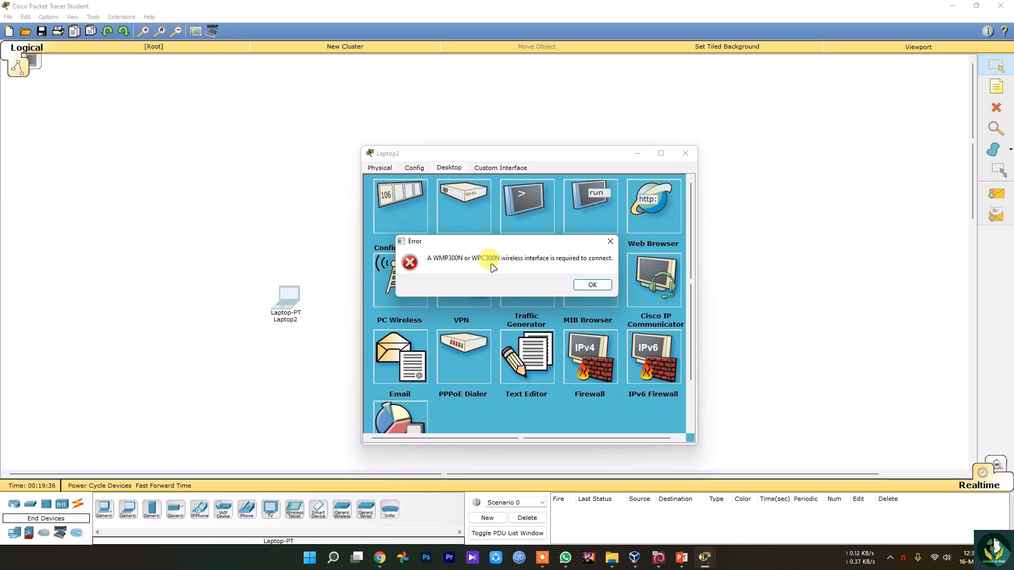
click(591, 287)
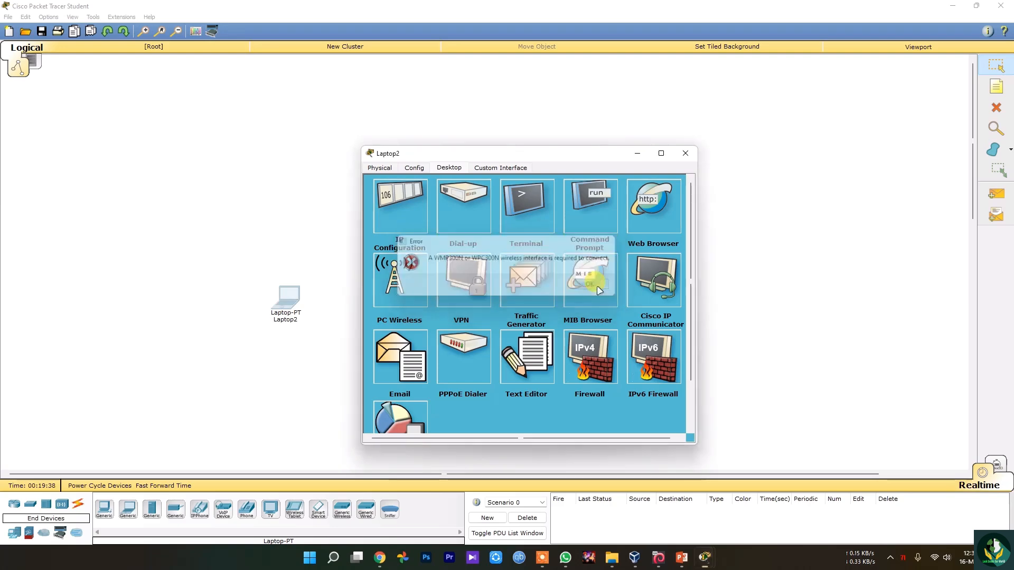
Examine the laptop's Traffic Generator, including its application choices and outgoing port options, and close it without changes.
scroll(544, 309, down, 1)
click(520, 281)
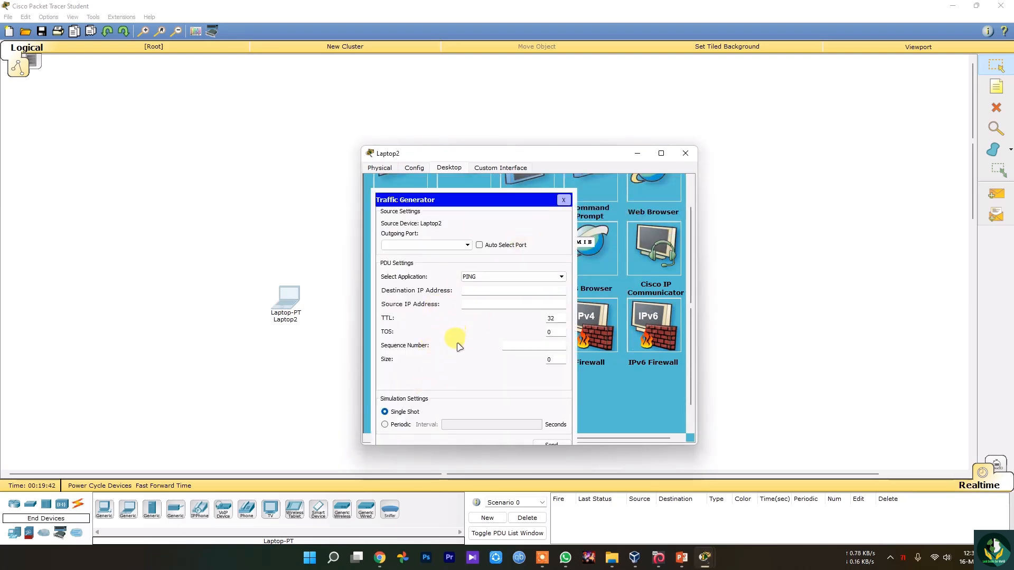
click(484, 276)
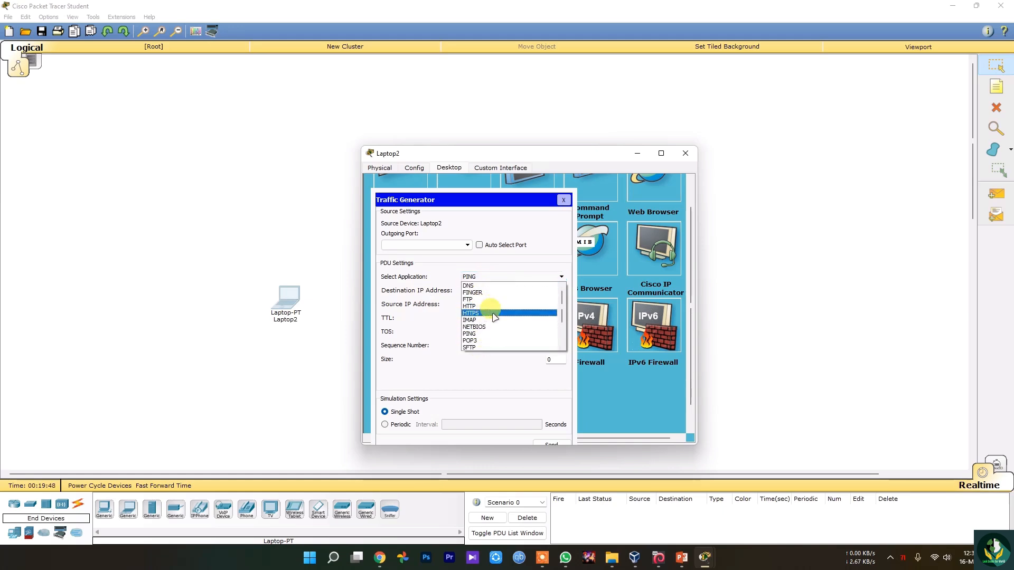
click(431, 344)
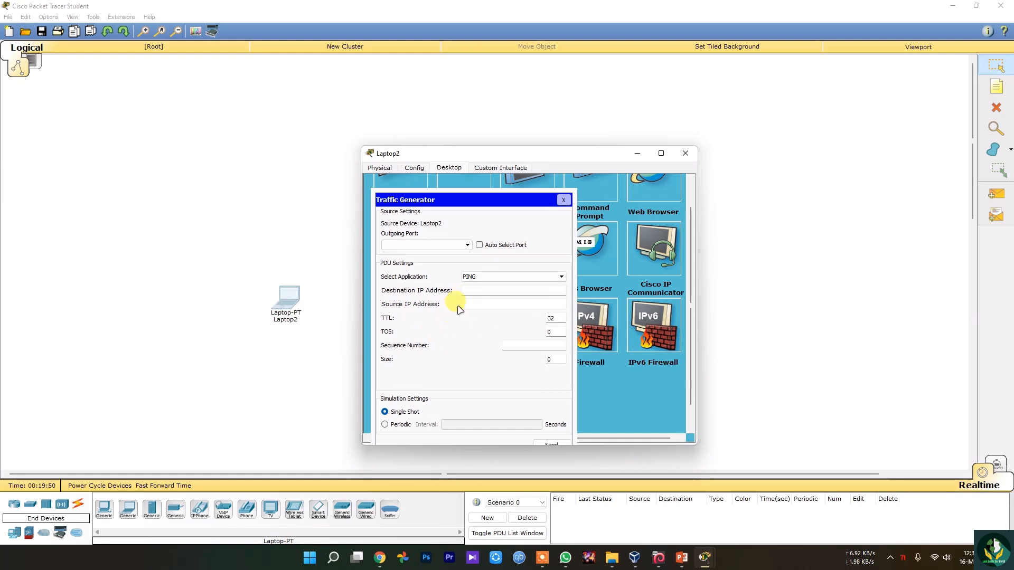
click(465, 245)
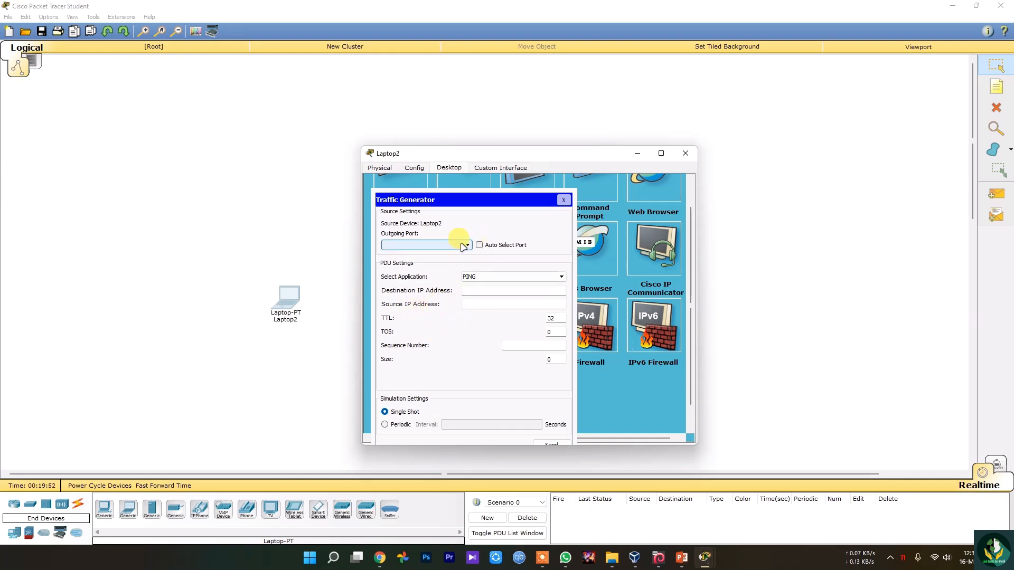
click(509, 244)
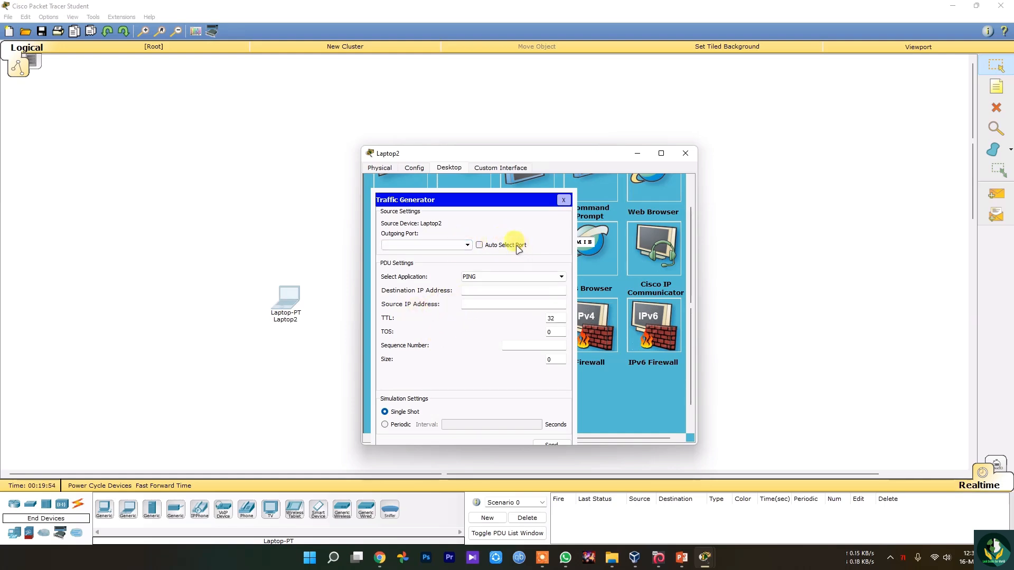
click(563, 200)
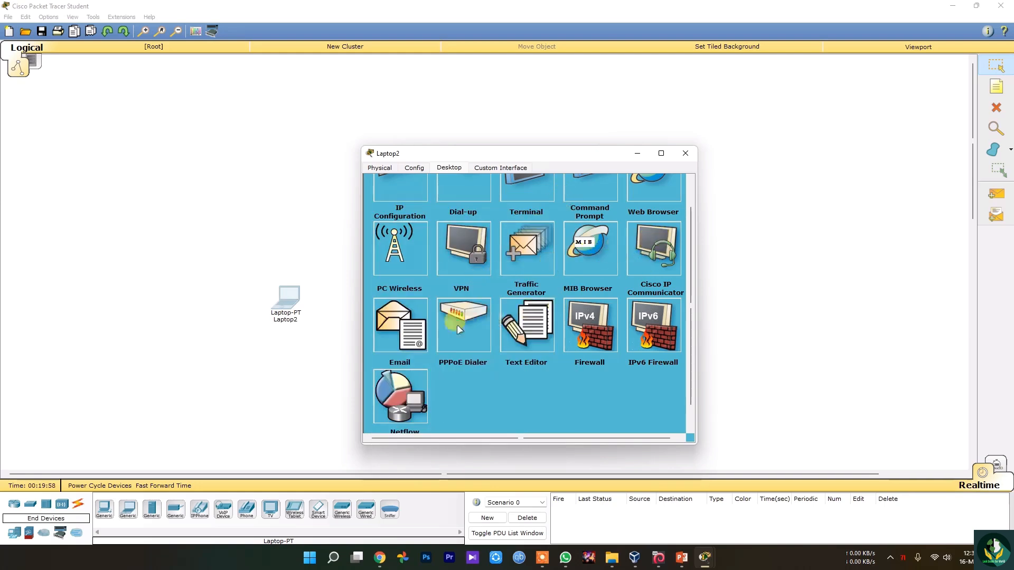
View the laptop's Email configuration form and its PPPoE Dialer, closing each without entering anything.
click(409, 326)
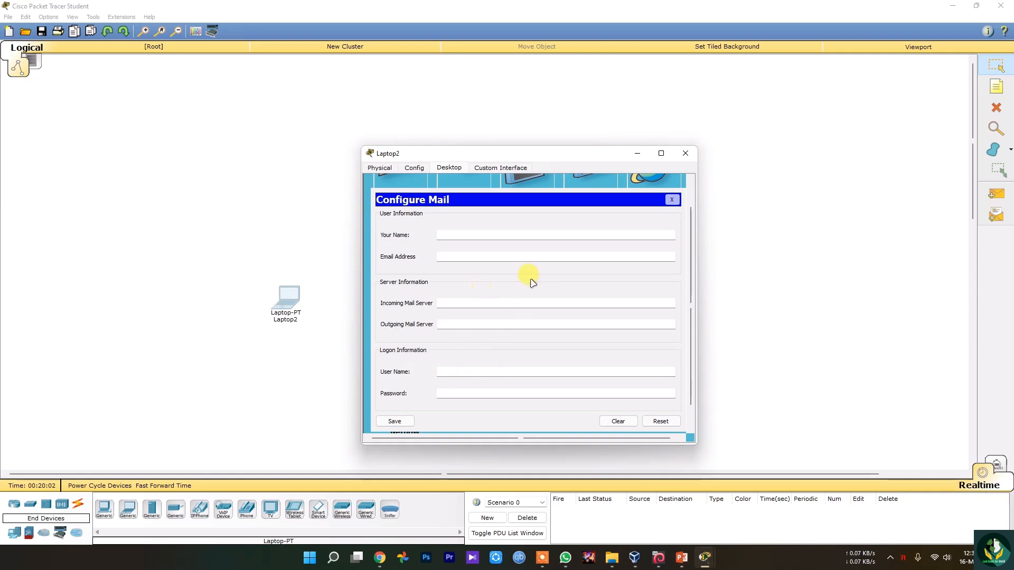
click(676, 199)
click(669, 199)
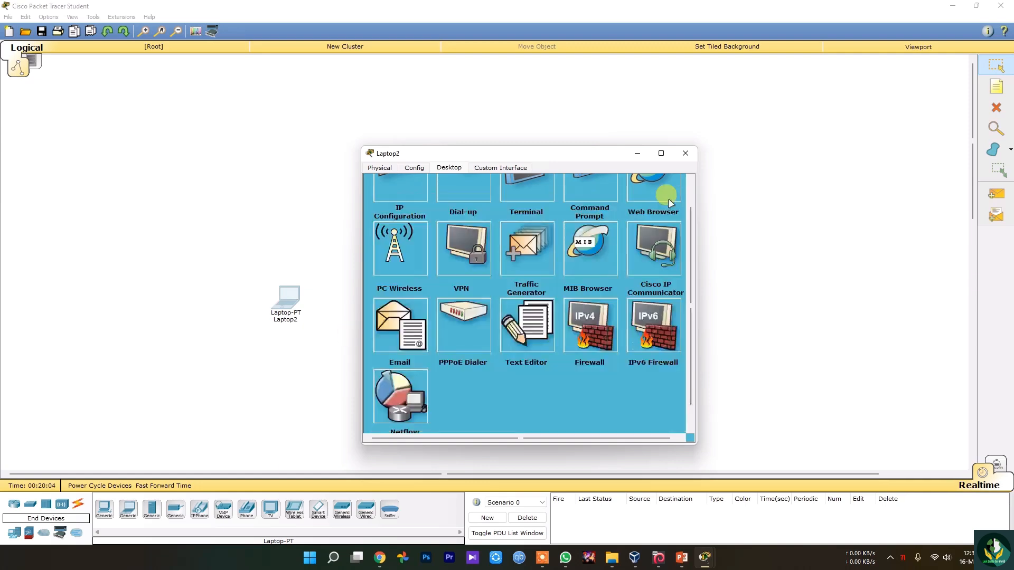
click(470, 322)
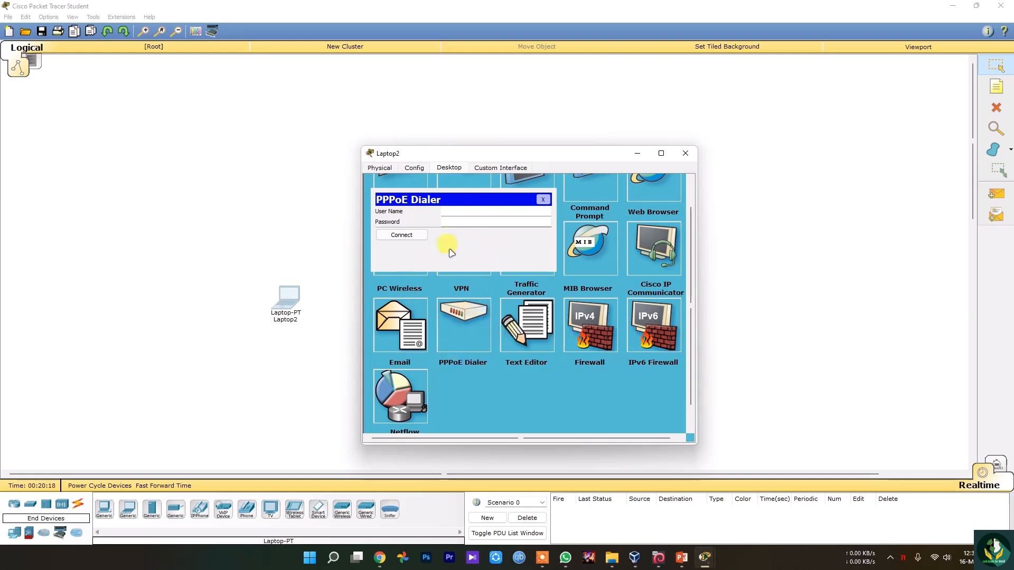
click(543, 199)
Review the laptop's Firewall, IPv6 Firewall and Netflow Collector applications, leaving their settings as they are.
scroll(525, 407, down, 1)
click(577, 346)
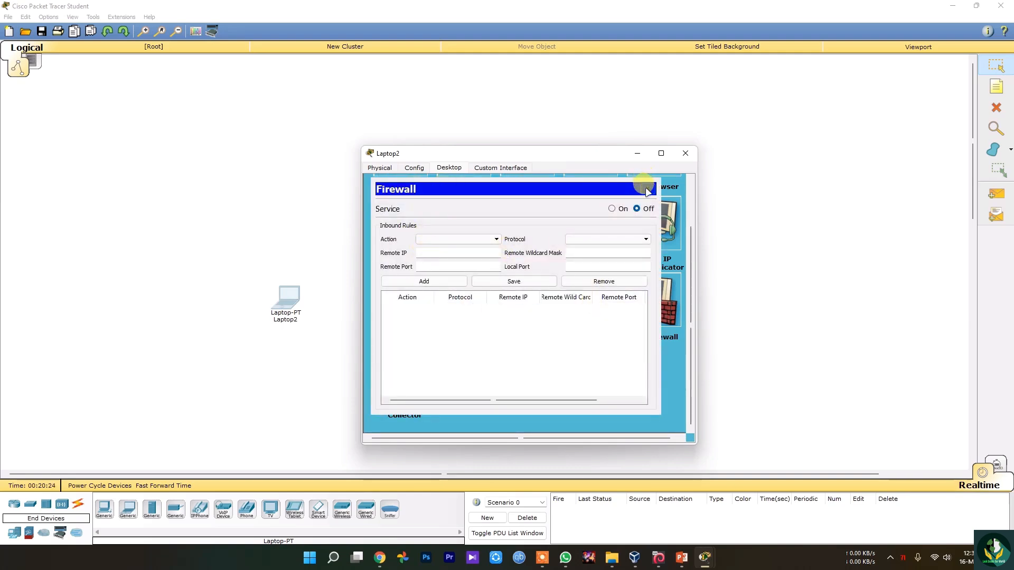
click(646, 187)
click(668, 301)
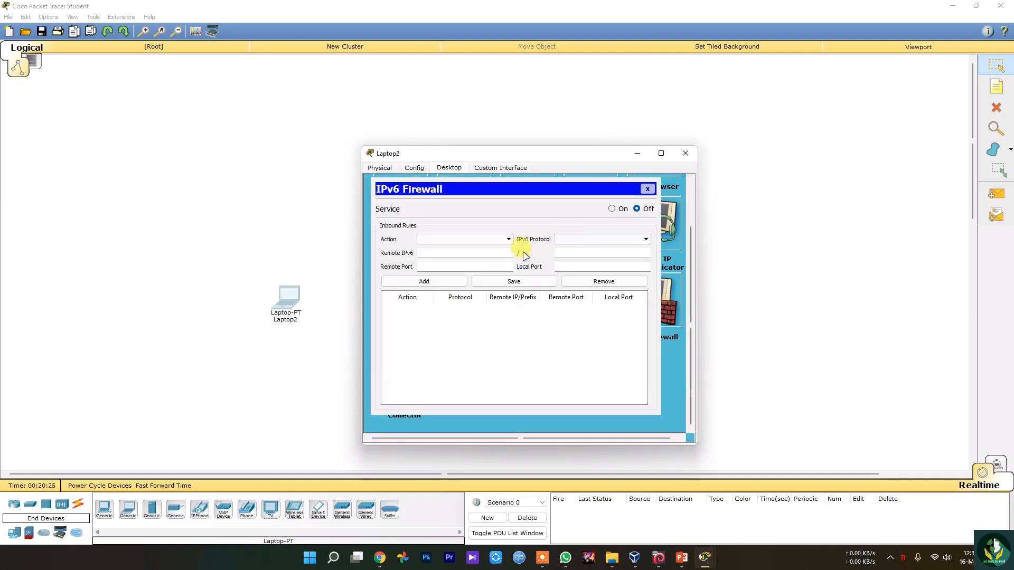
click(647, 189)
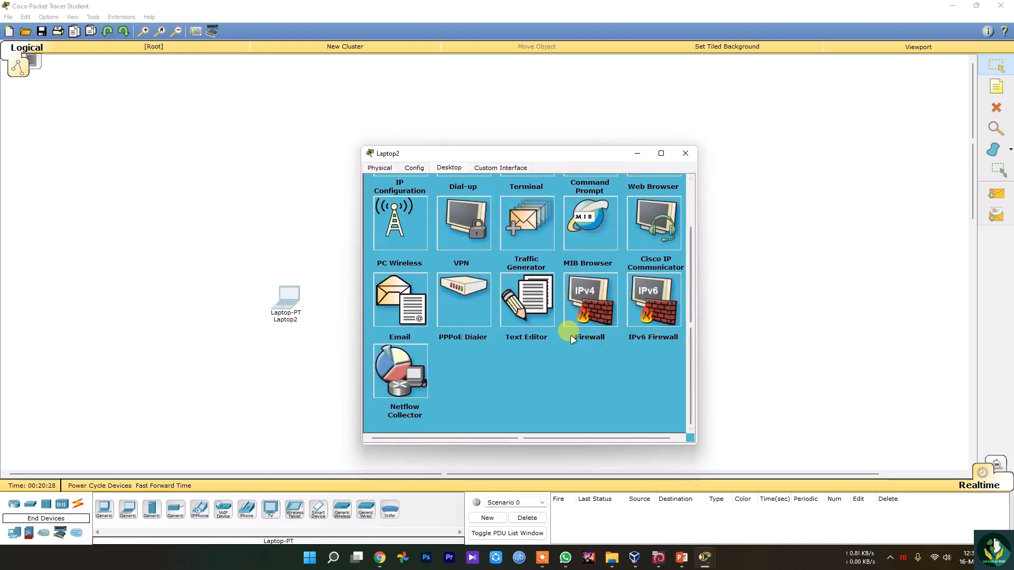
click(405, 384)
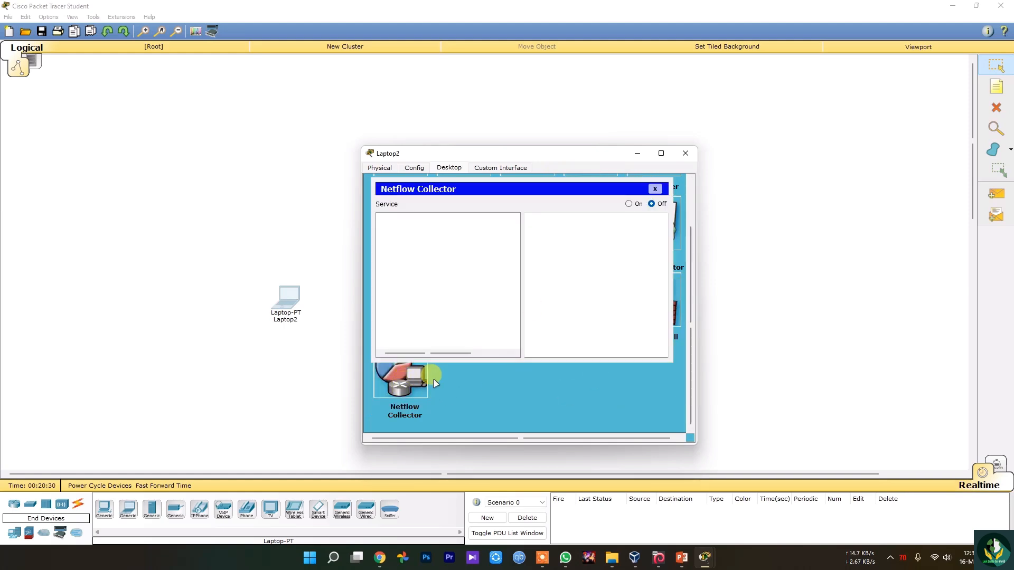
click(654, 189)
scroll(639, 230, up, 2)
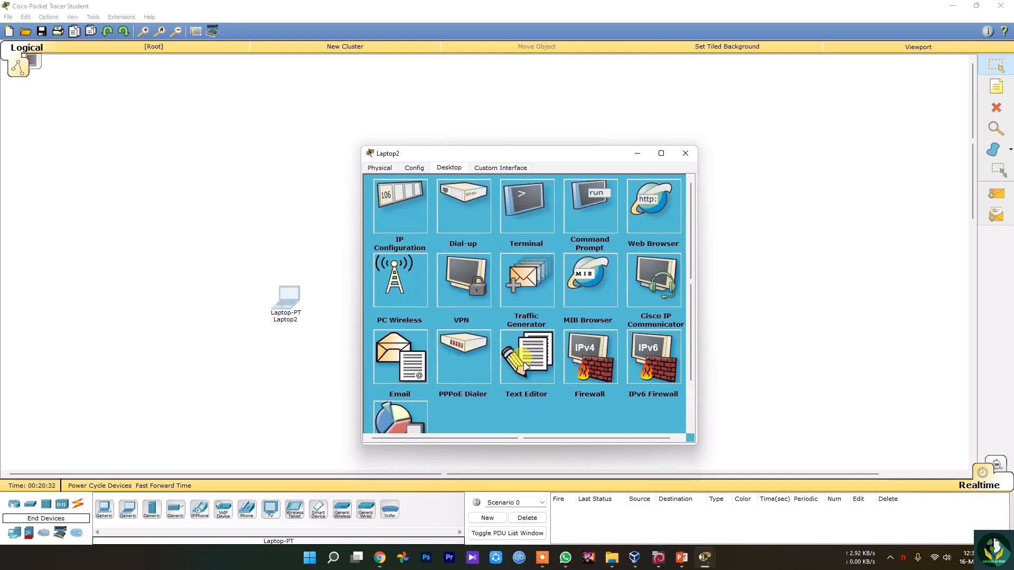
Check the laptop's custom interface and revisit its global configuration settings.
click(500, 168)
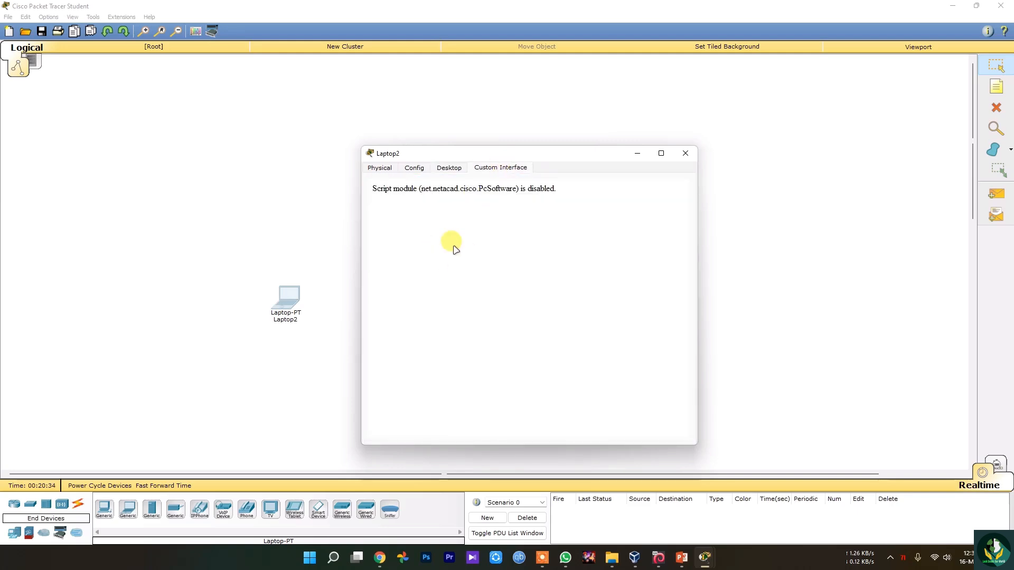
click(449, 167)
click(414, 167)
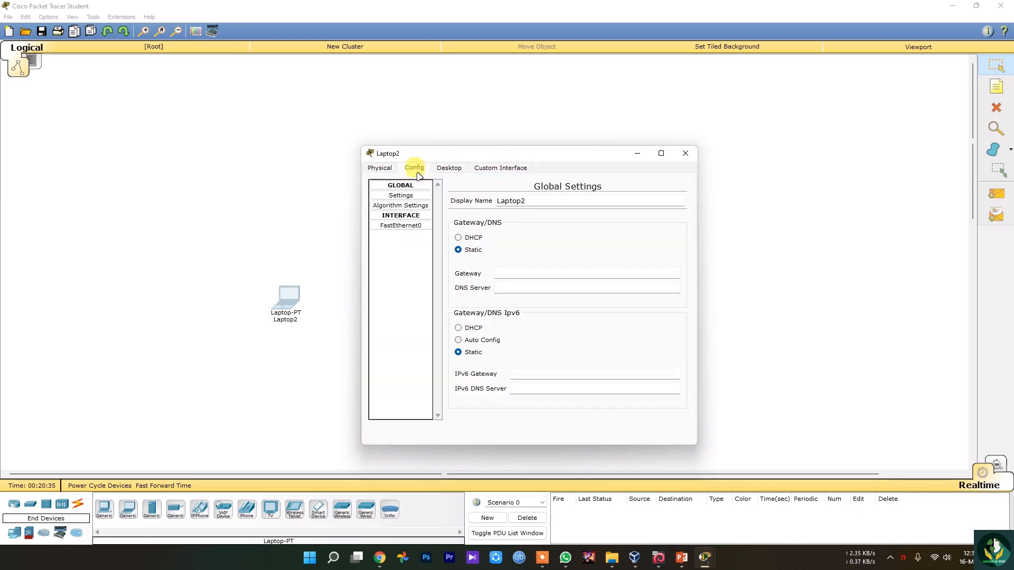
Try to remove the installed network module from the laptop in its physical device view.
click(378, 168)
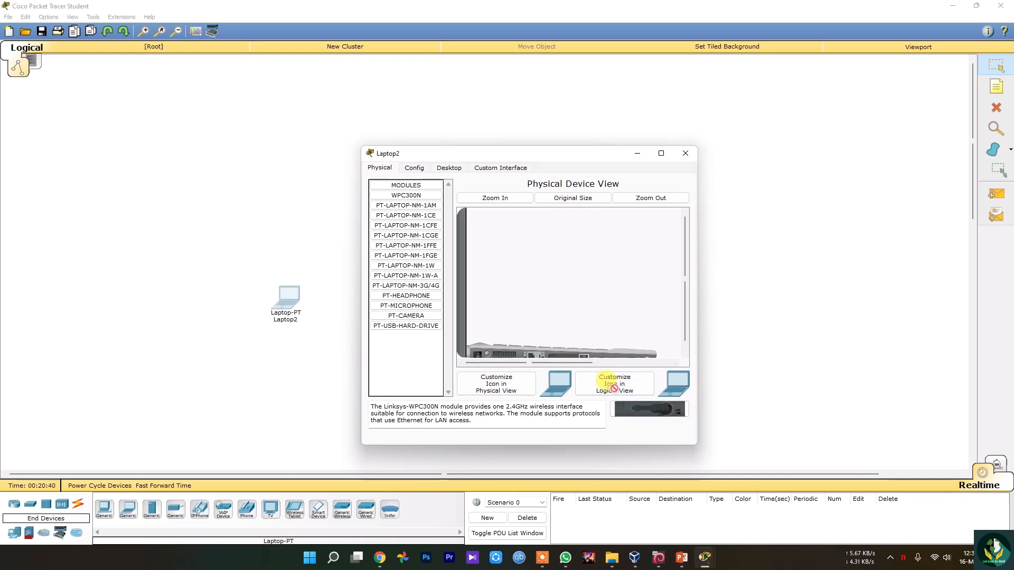
drag(585, 357, 635, 409)
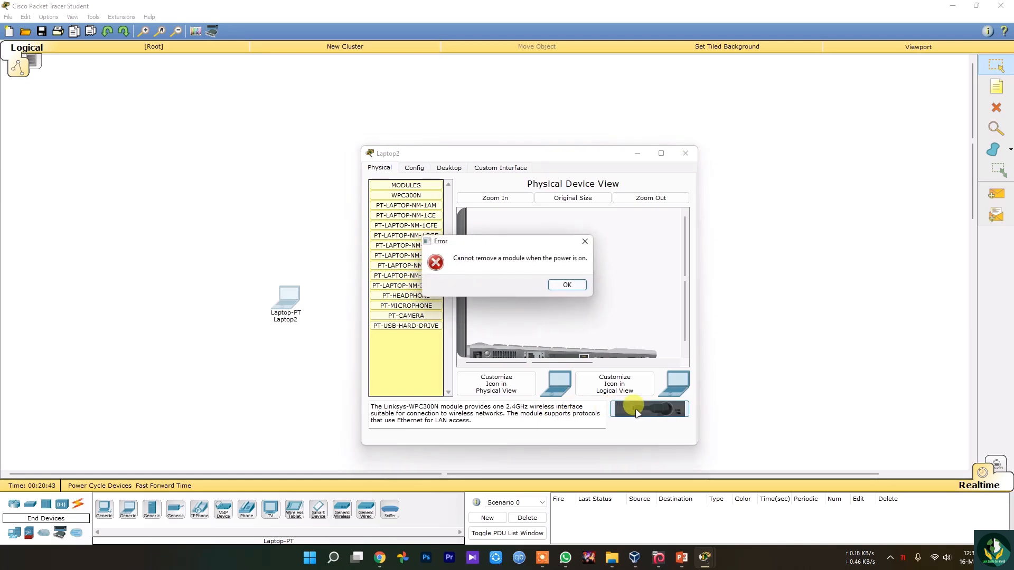
click(582, 286)
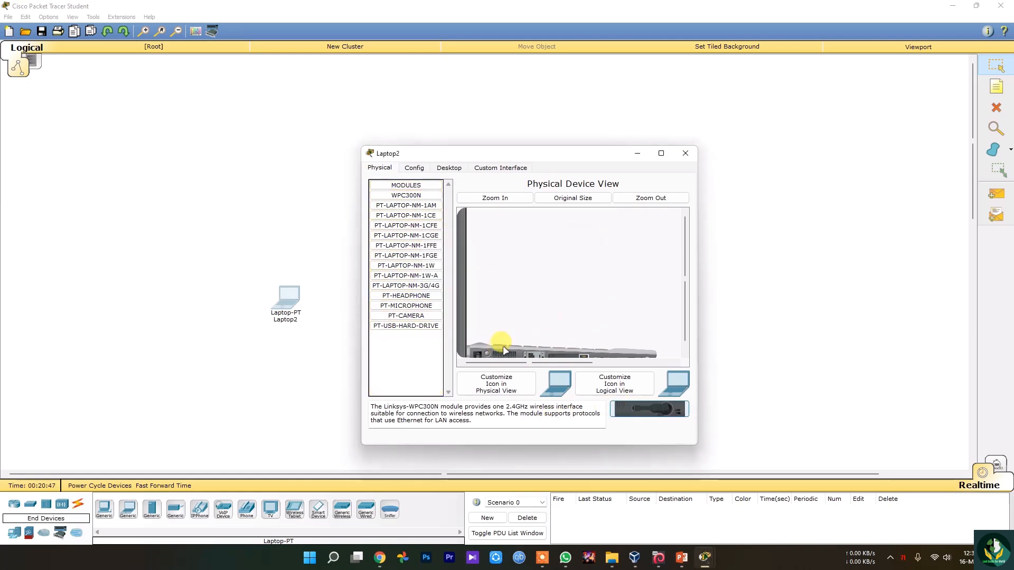
Inspect the laptop's ports in an enlarged physical device view and try again to remove its Ethernet module.
click(581, 198)
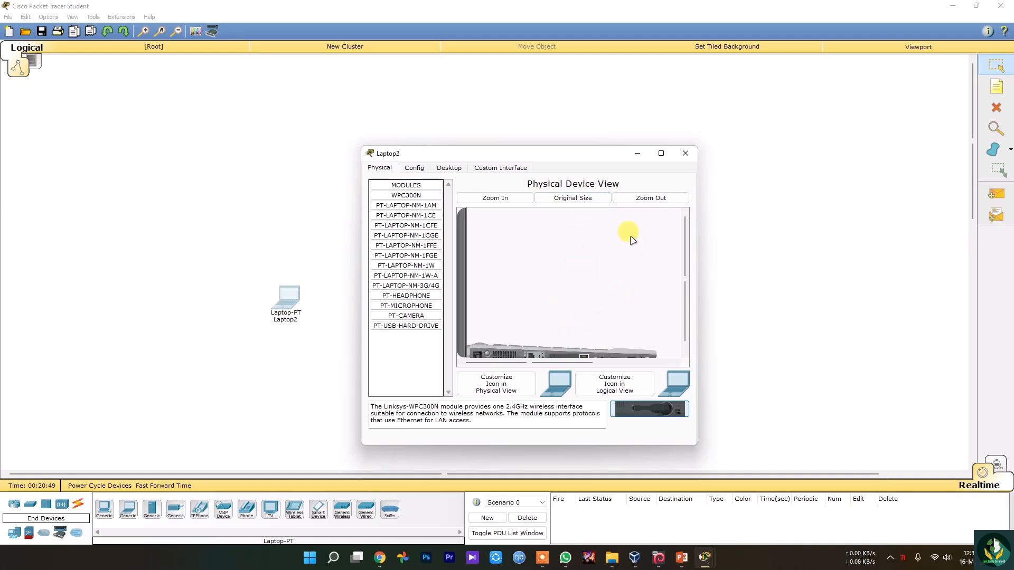
click(649, 197)
click(496, 198)
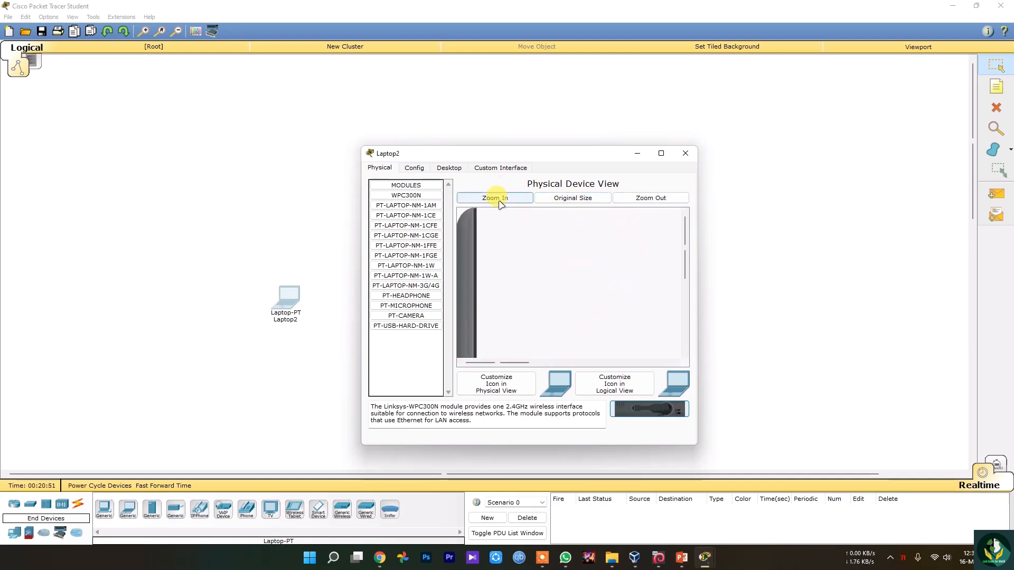
scroll(566, 339, down, 3)
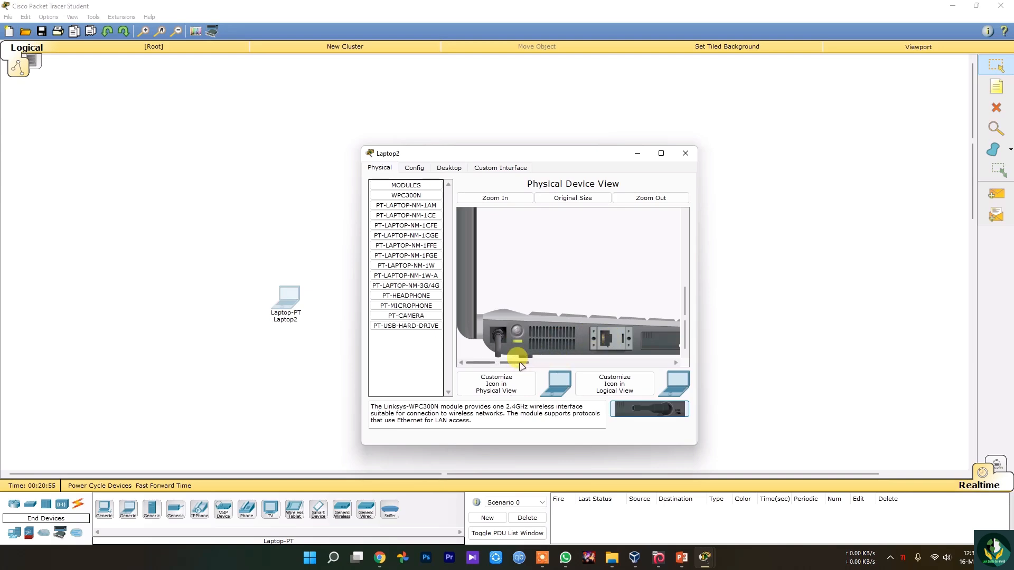
drag(519, 363, 616, 411)
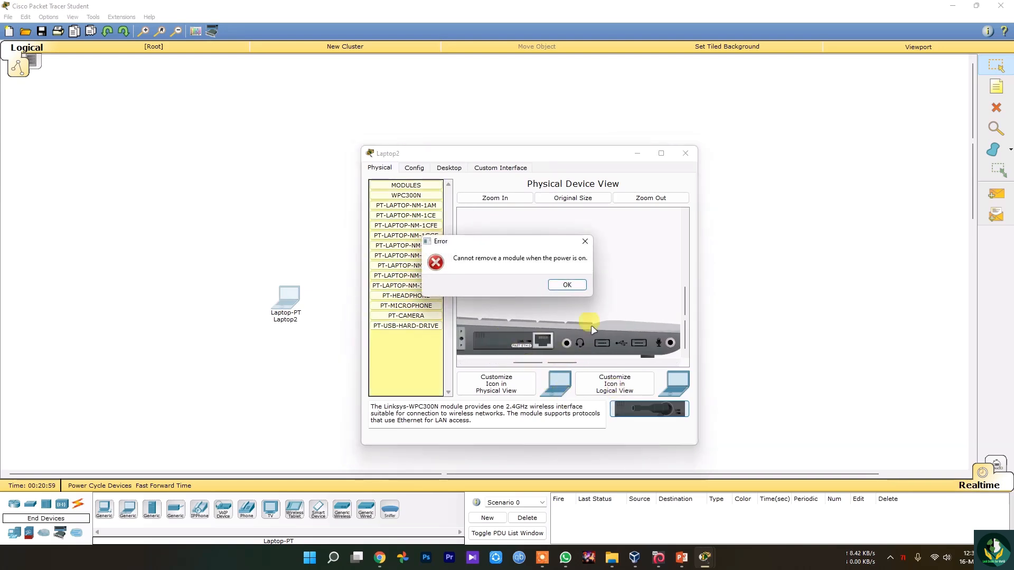
click(566, 285)
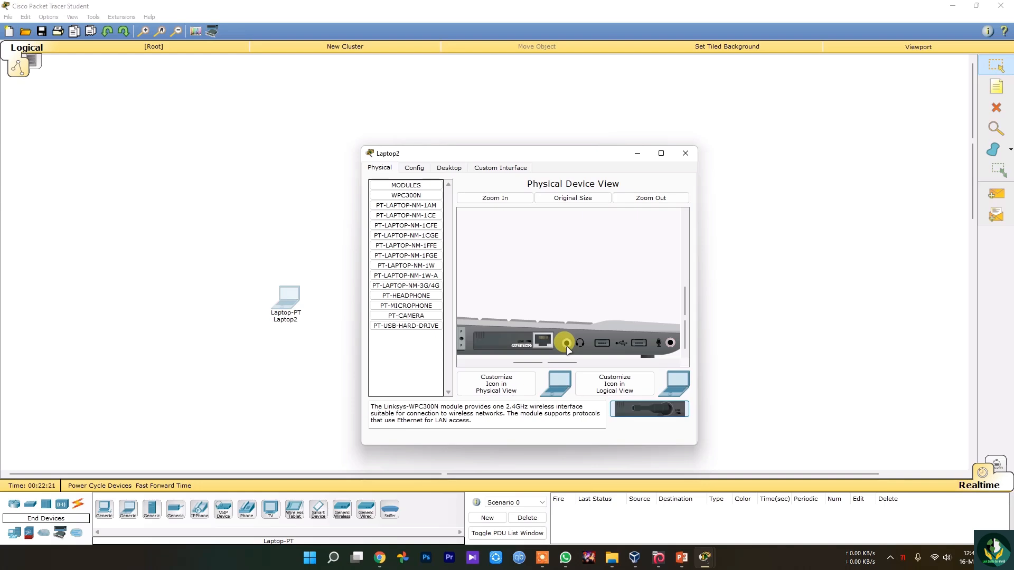
Close the laptop's window, reopen it to show its desktop applications once more, and close it again.
click(685, 153)
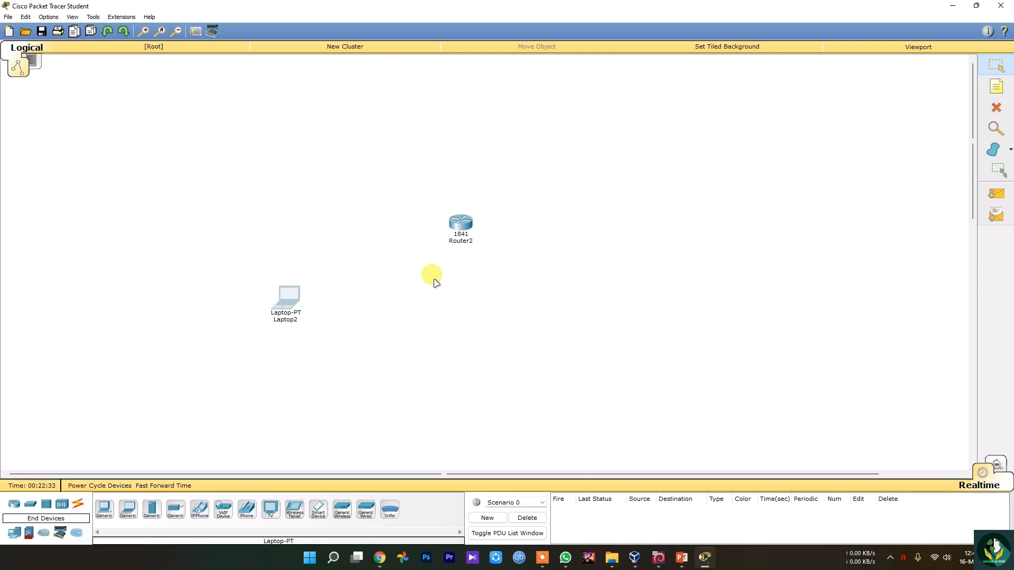
click(287, 296)
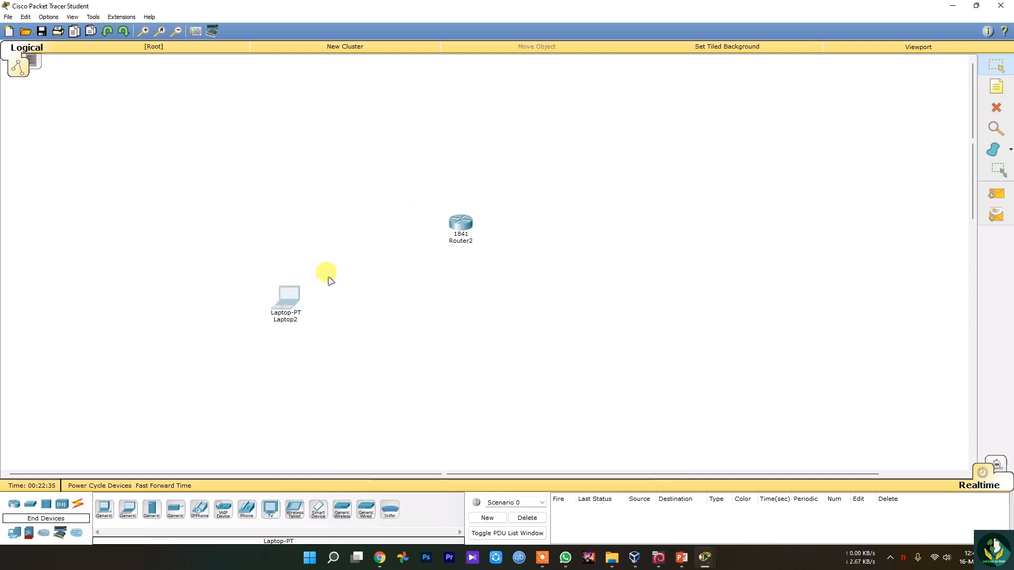
click(431, 166)
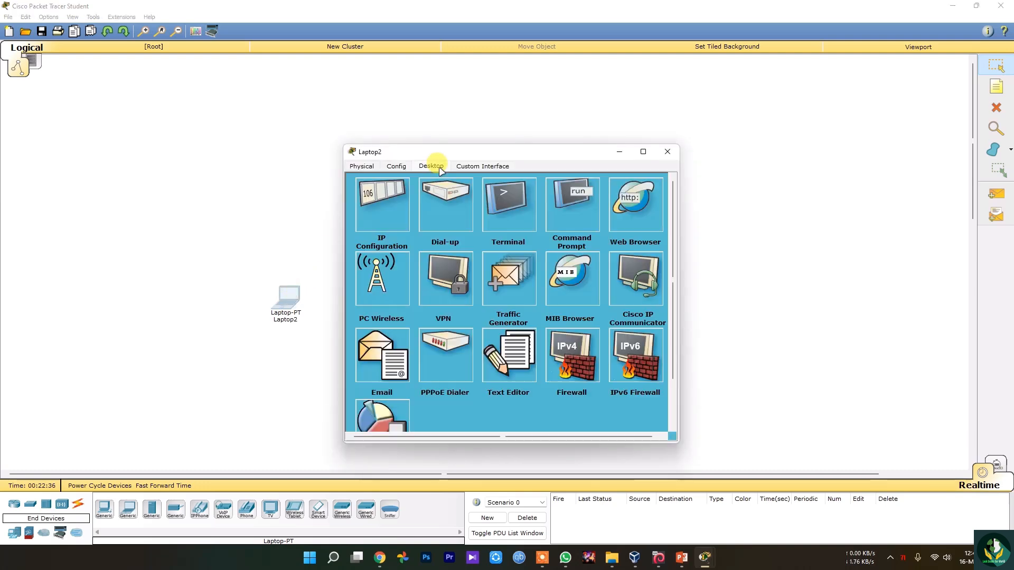
click(667, 151)
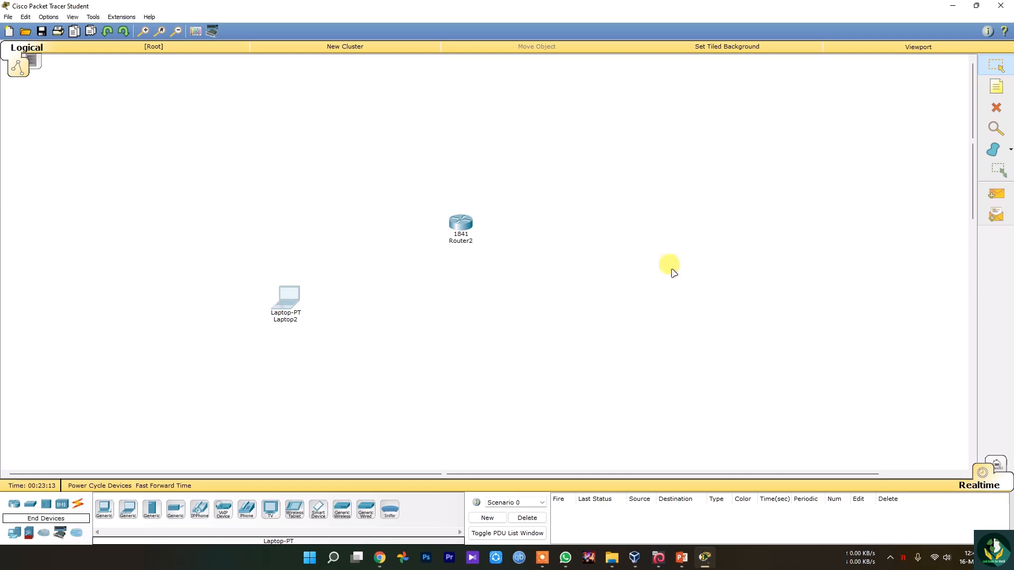
click(892, 558)
click(911, 528)
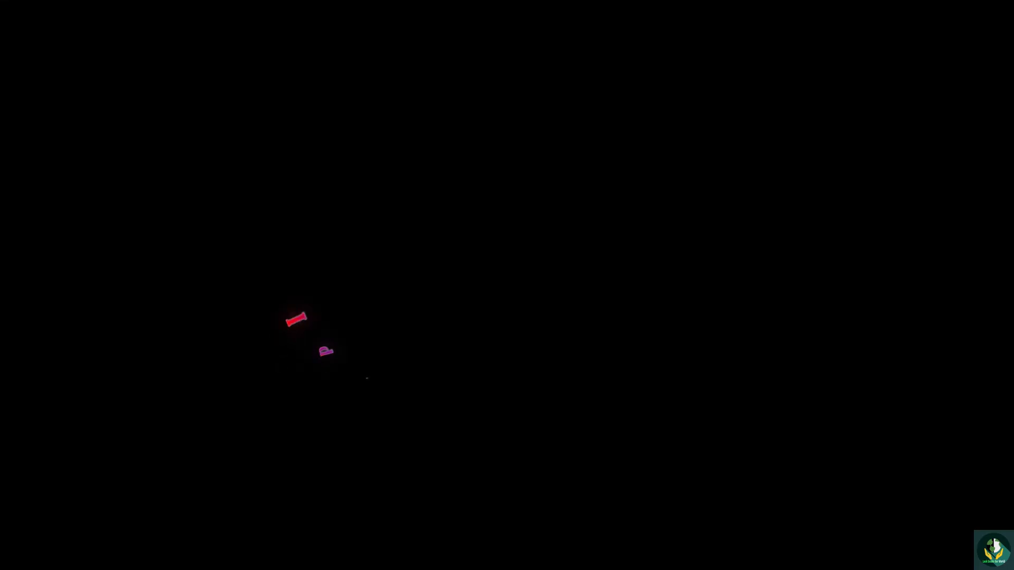